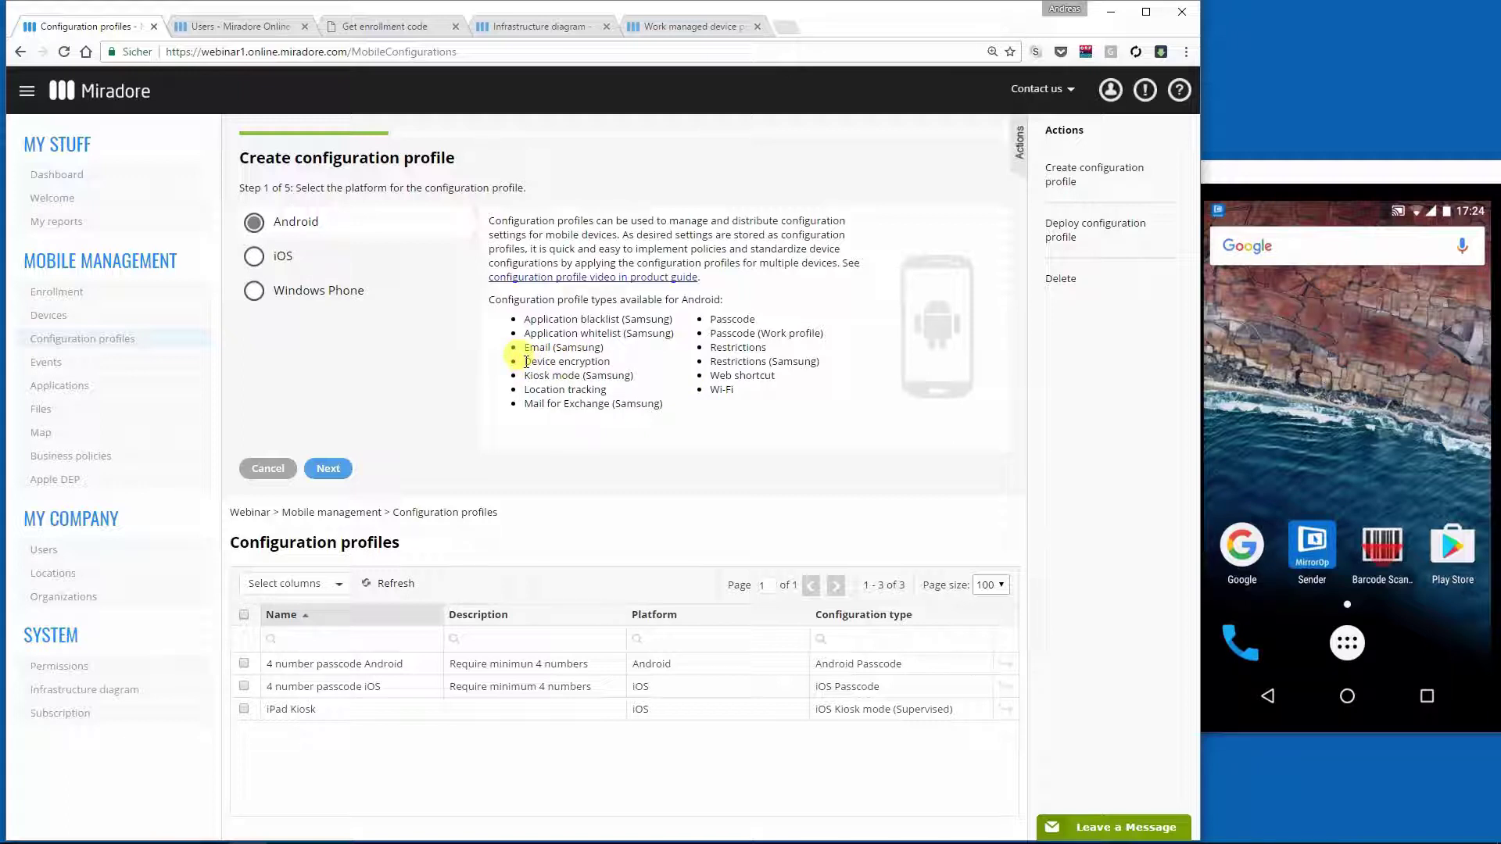
left_click_drag(530, 361, 621, 369)
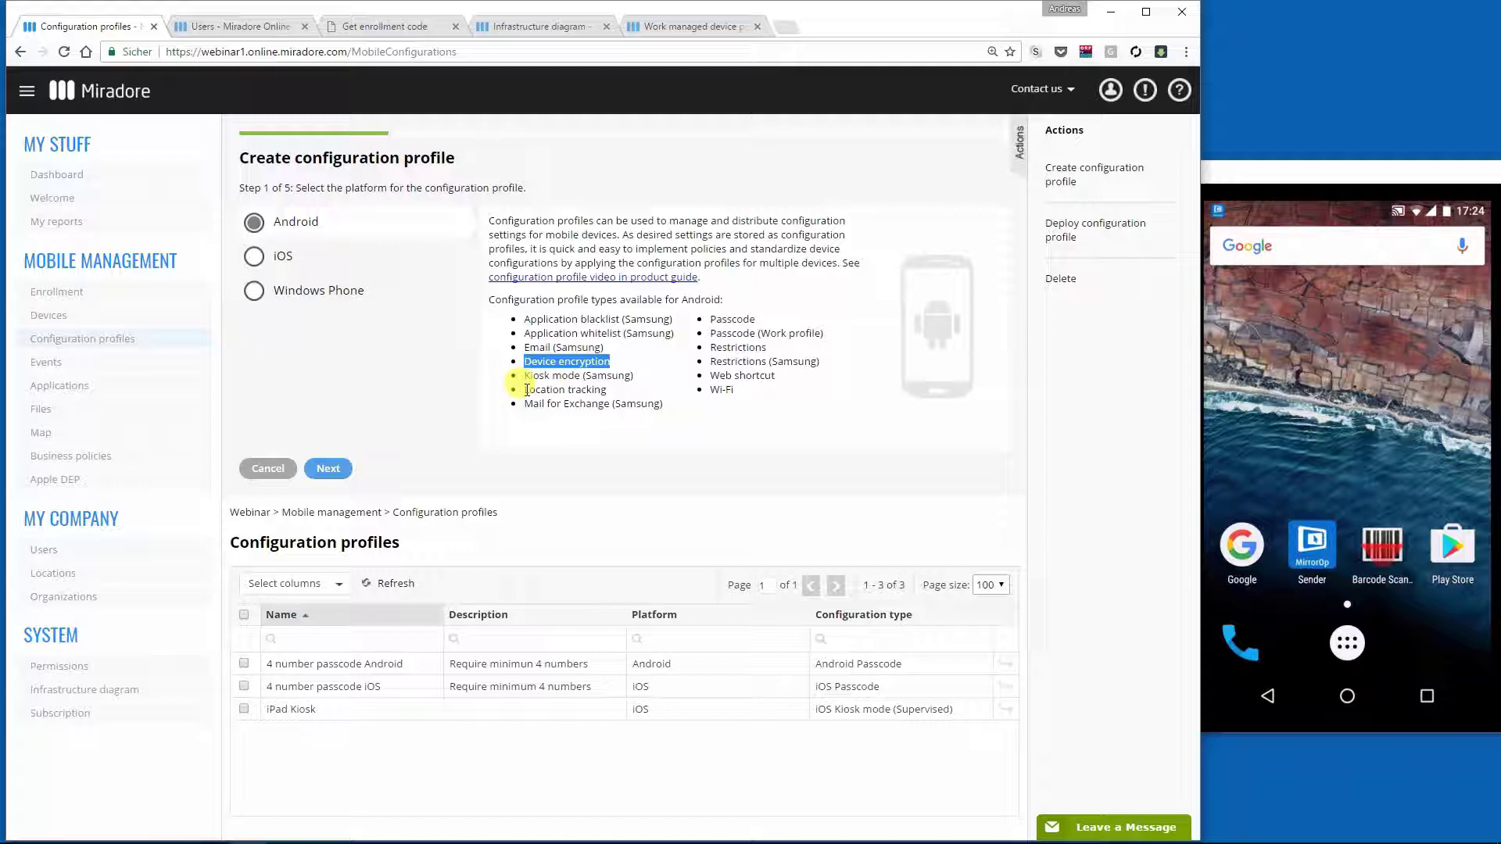
left_click_drag(528, 390, 630, 399)
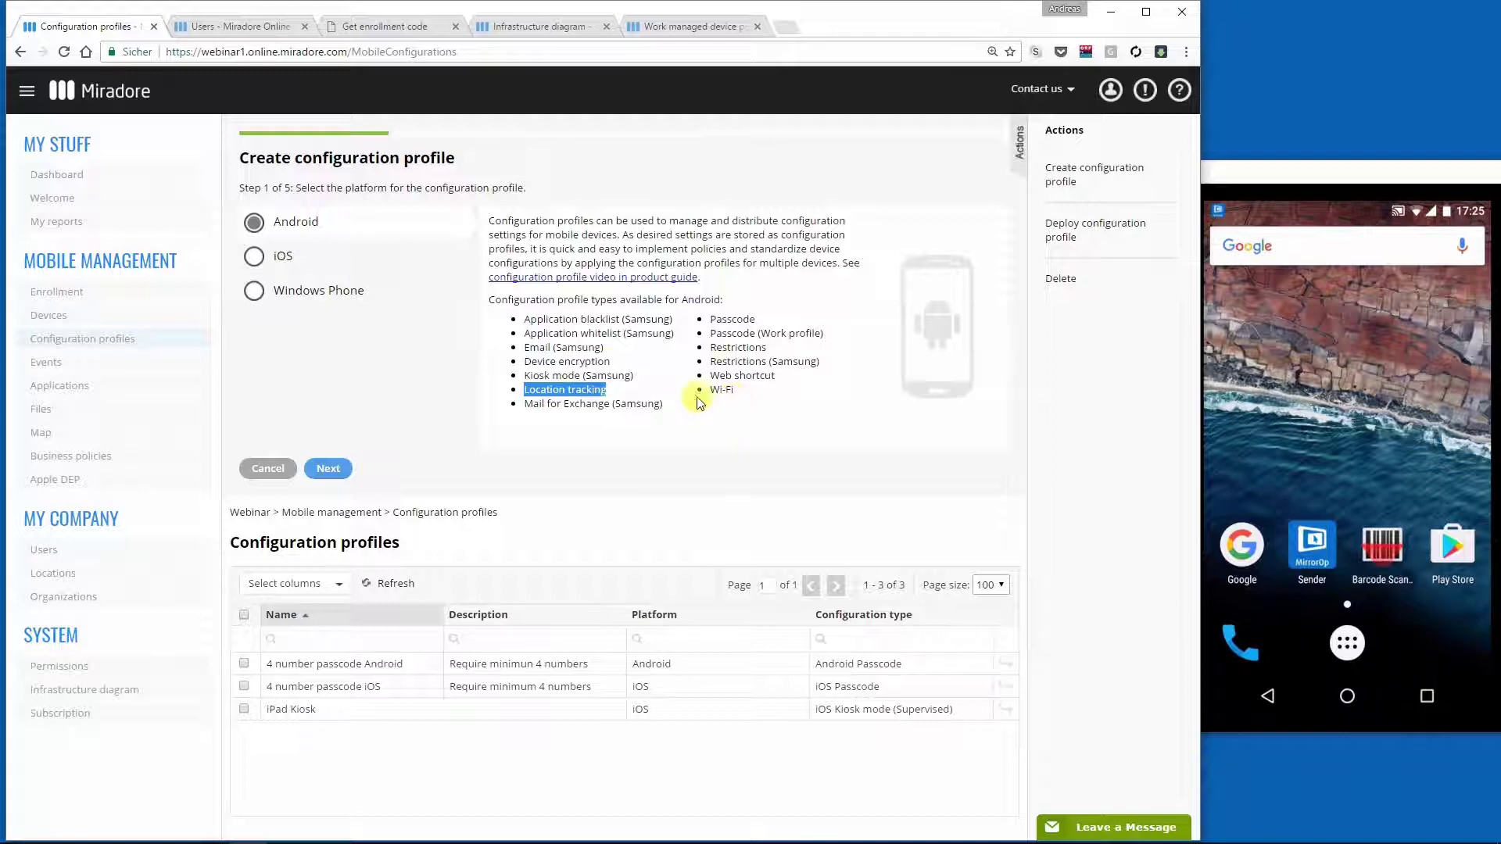
- Move from Users through Get enrollment code to the Infrastructure diagram
left_click(257, 31)
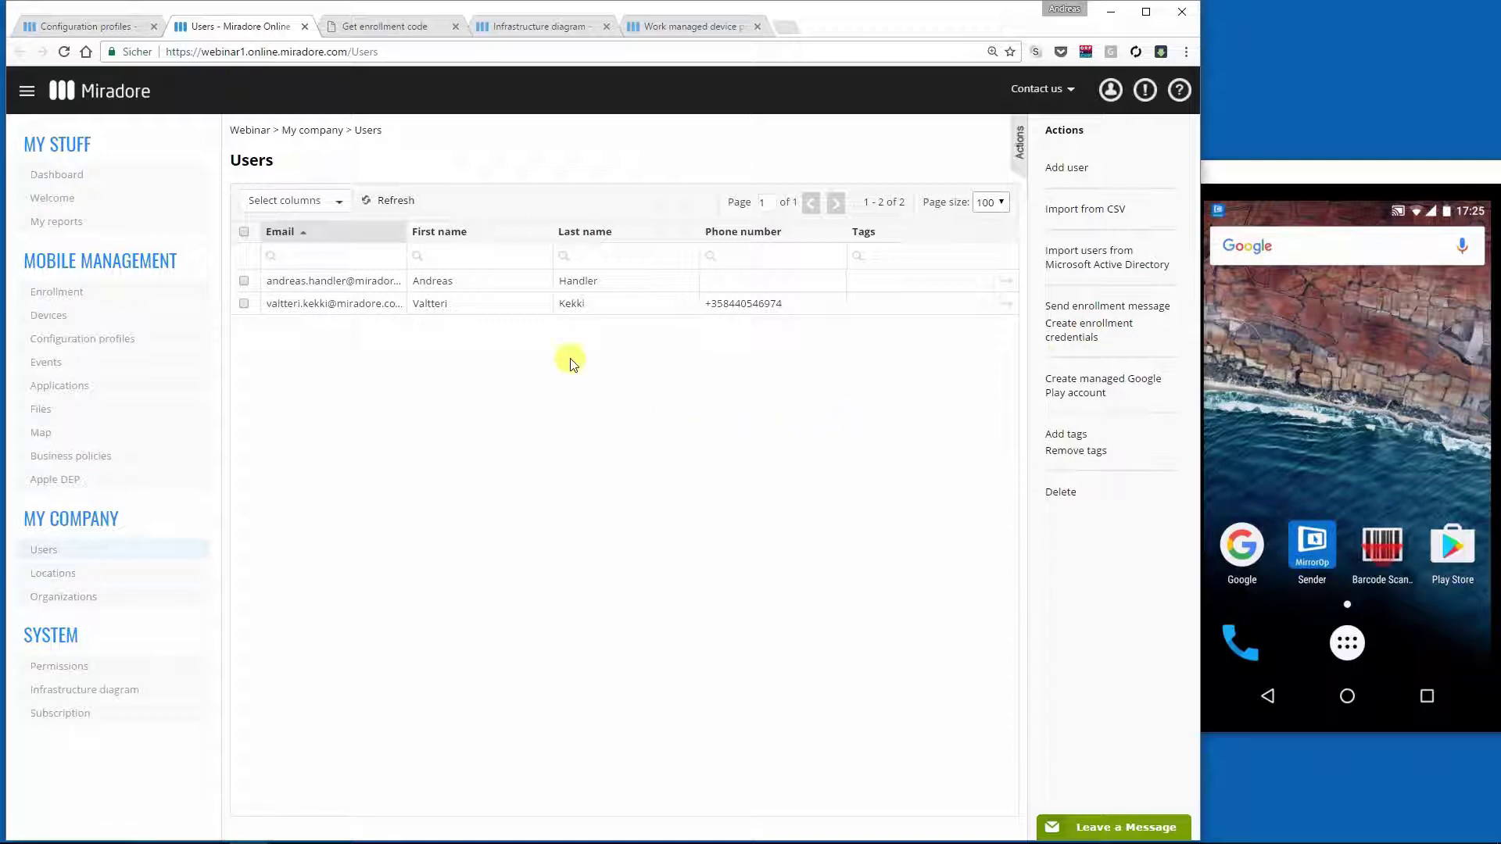
left_click(408, 29)
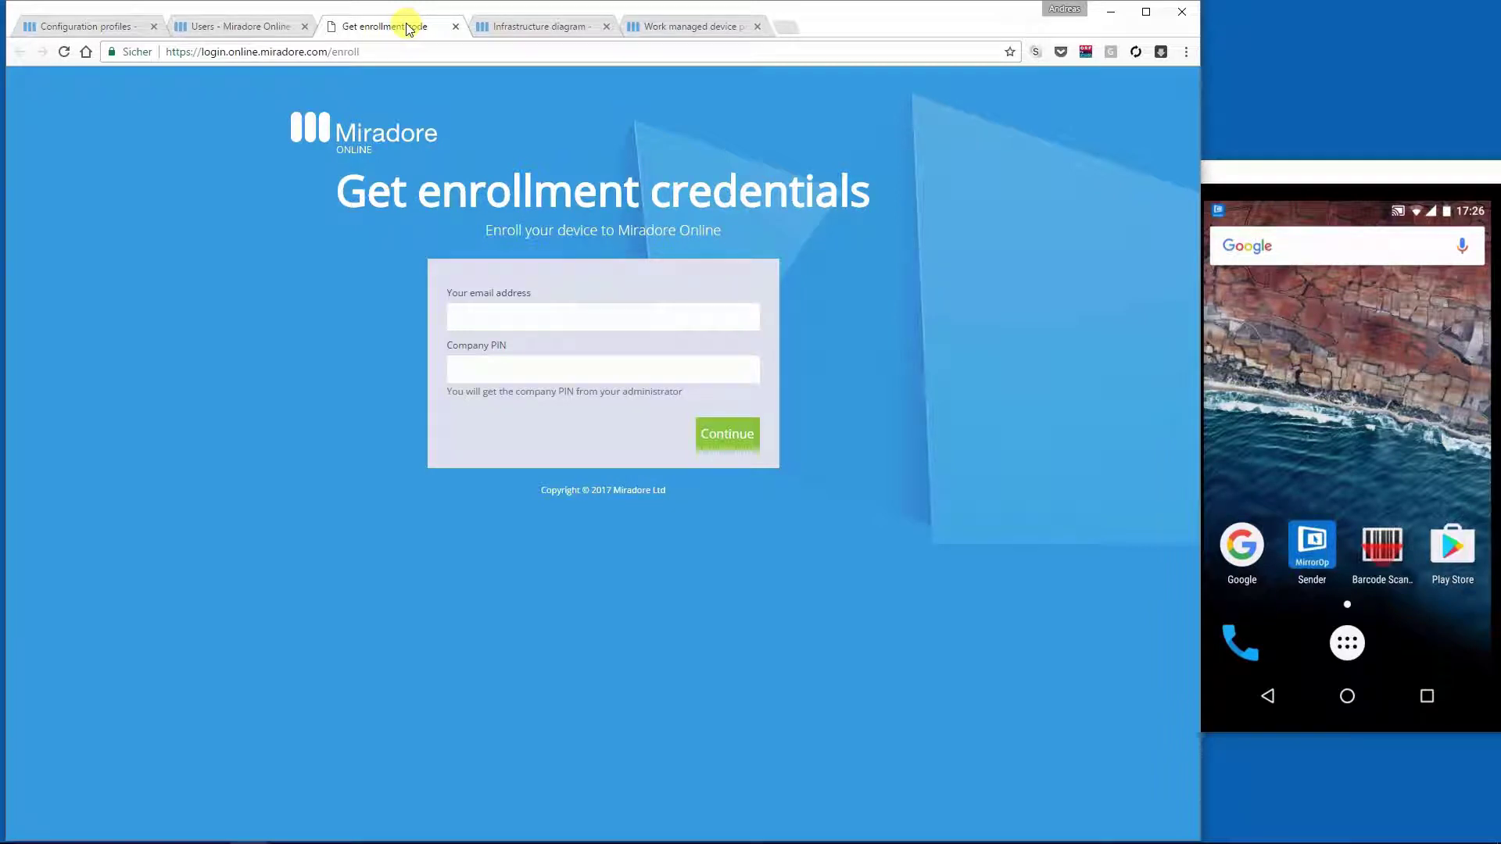
left_click(521, 29)
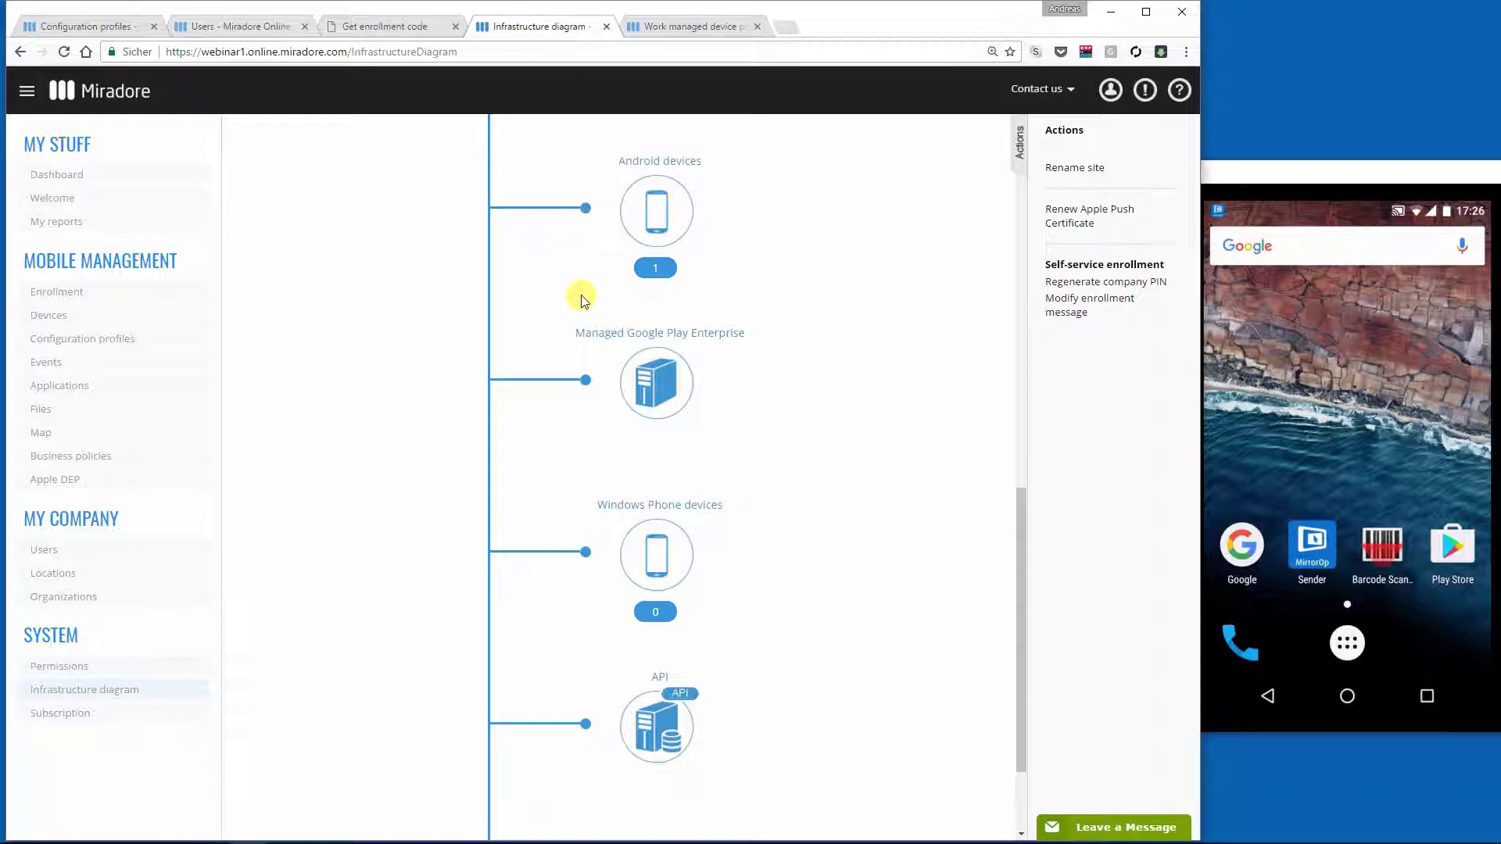
- View the Android client download options, close that popup, and go to the Devices list
left_click(650, 235)
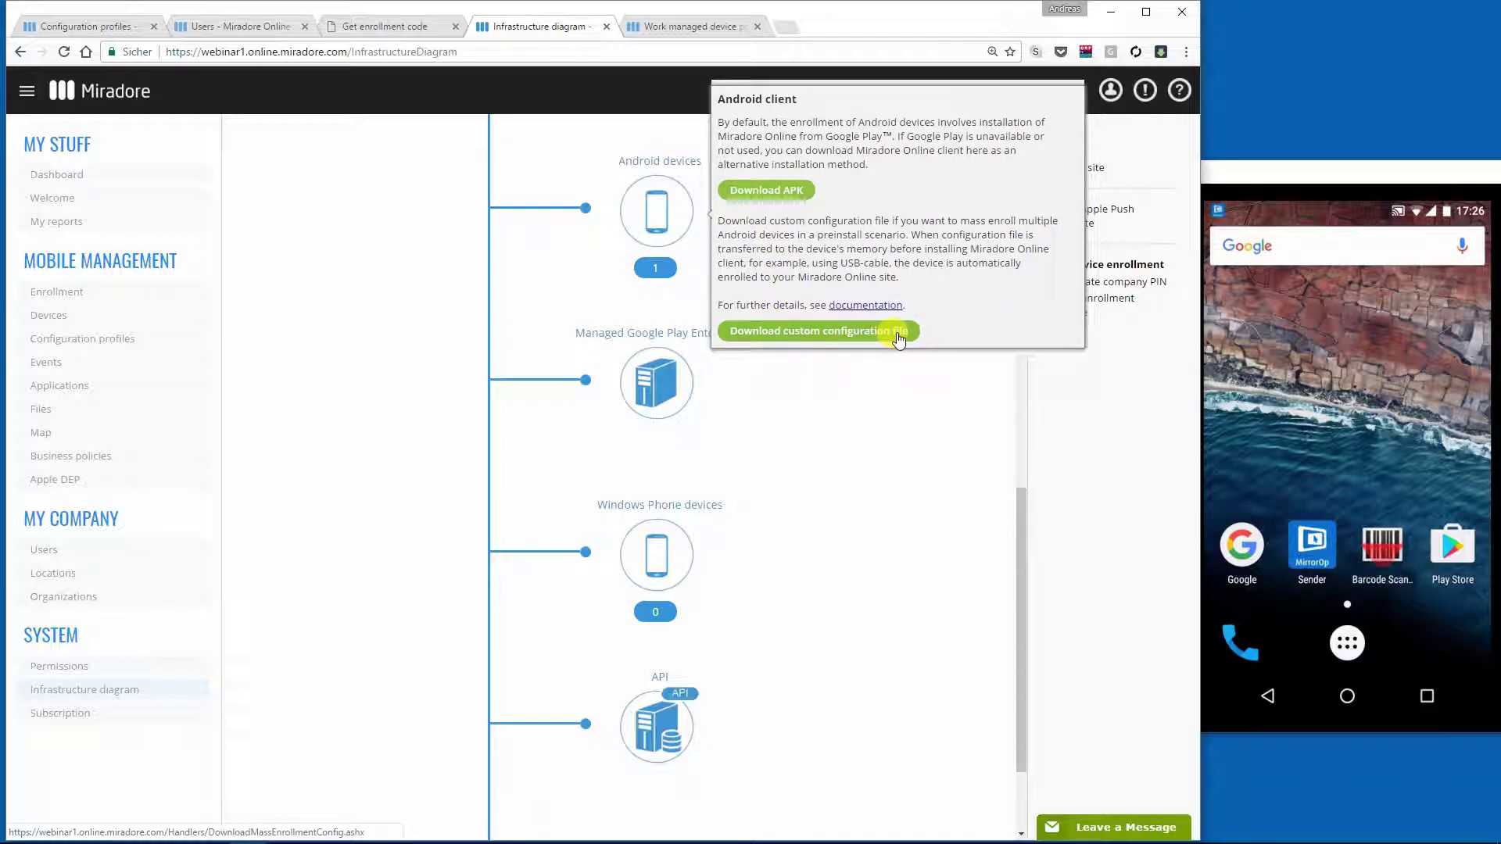
left_click(428, 294)
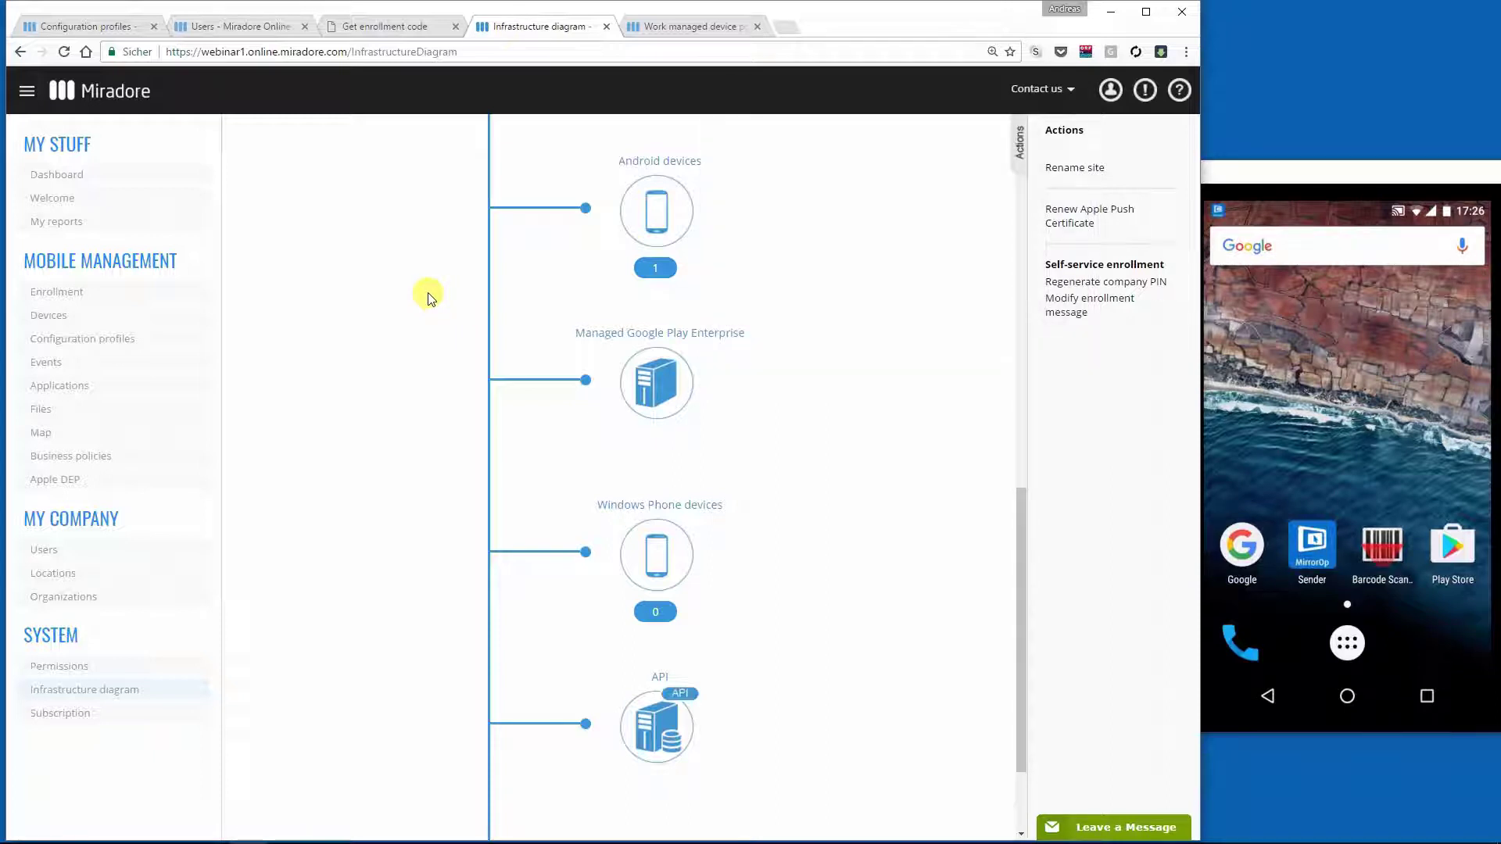
left_click(101, 316)
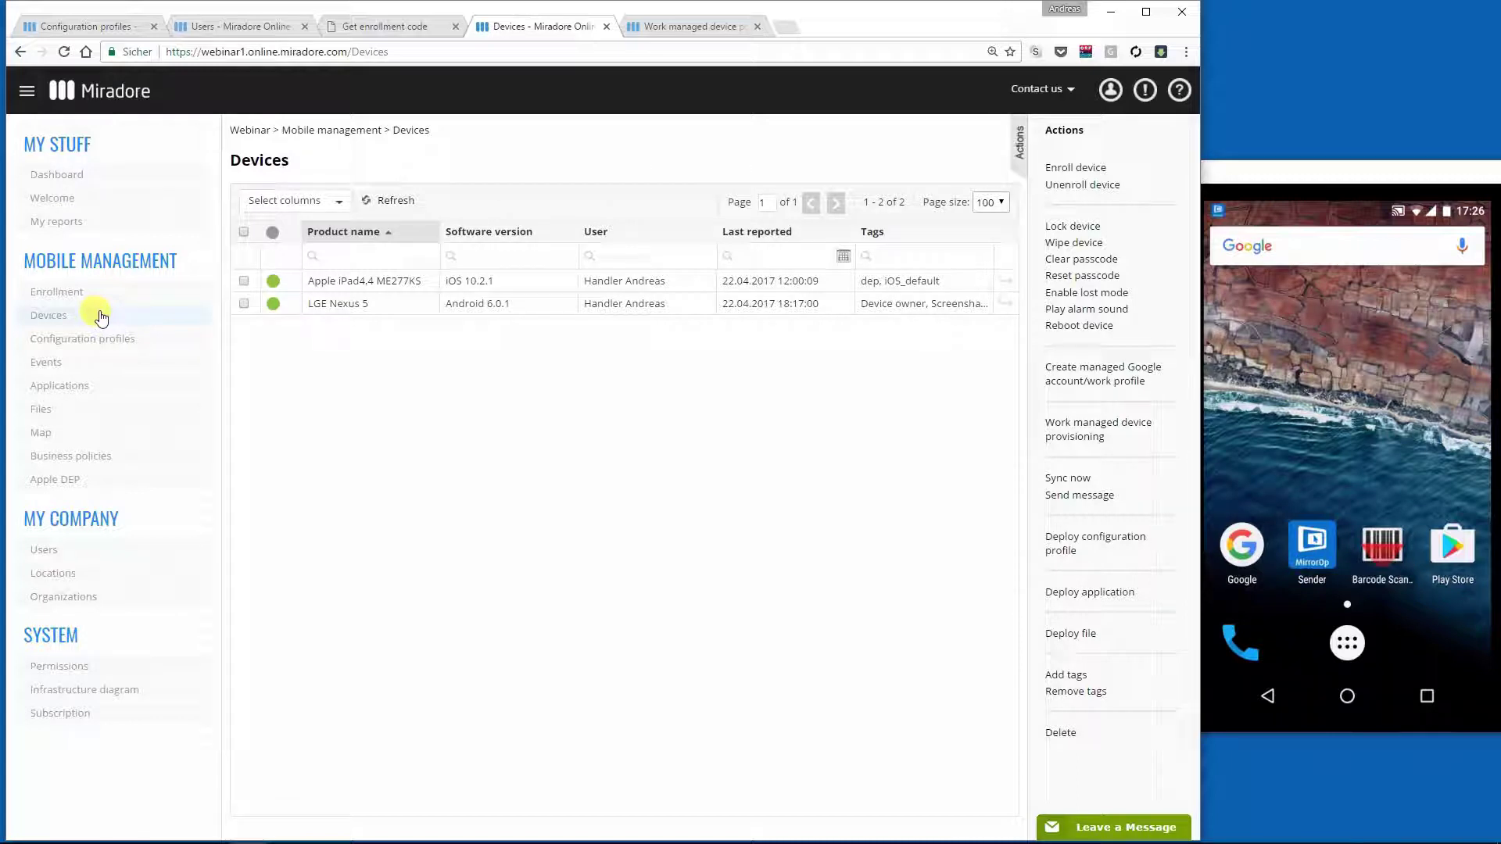
- Mark the LGE Nexus 5 device and return to the Android configuration profile wizard
left_click(341, 307)
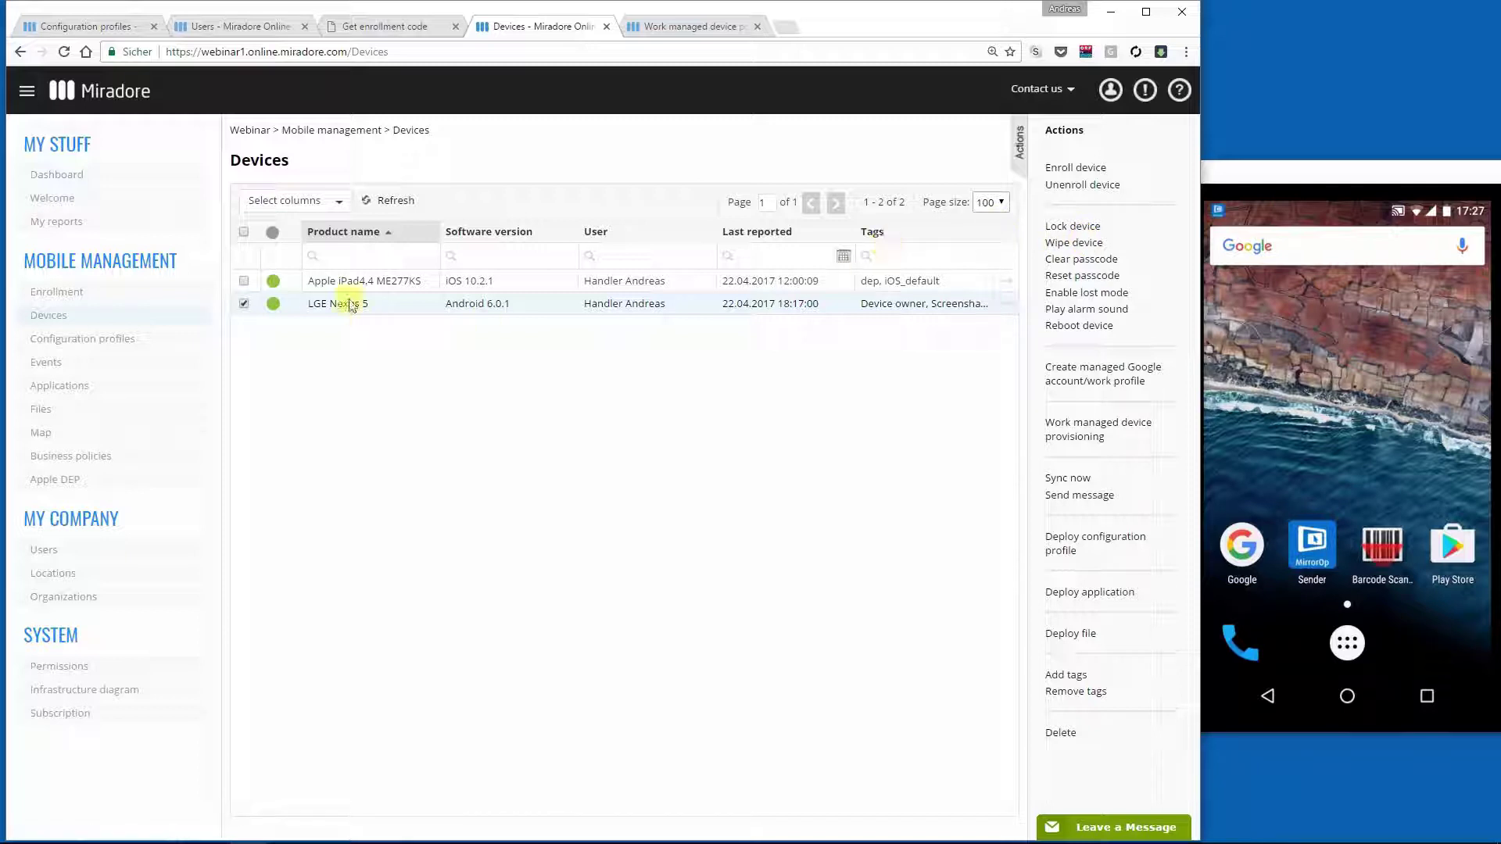
left_click(117, 27)
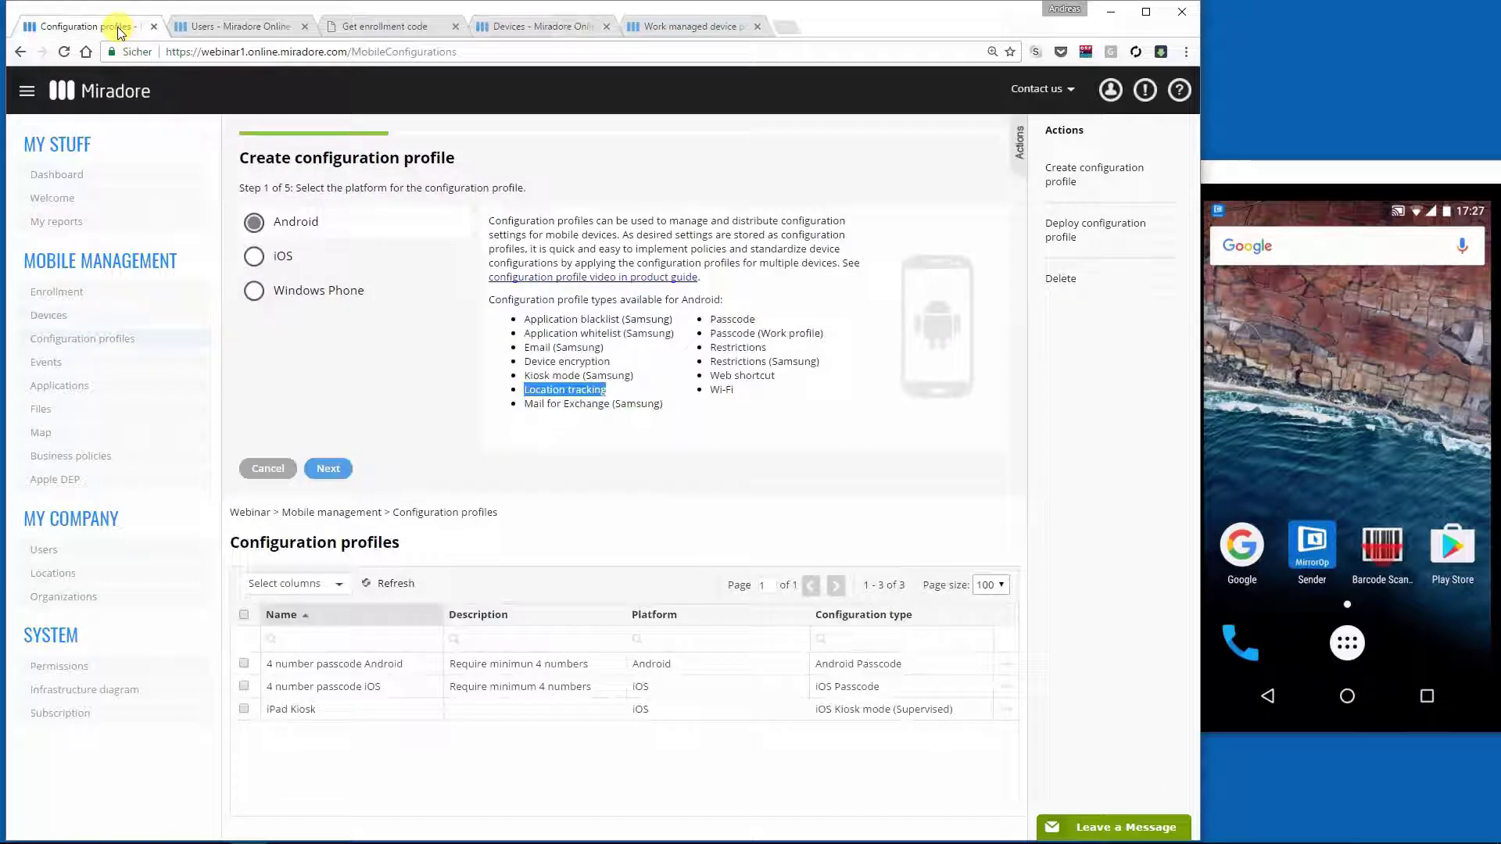
left_click(504, 328)
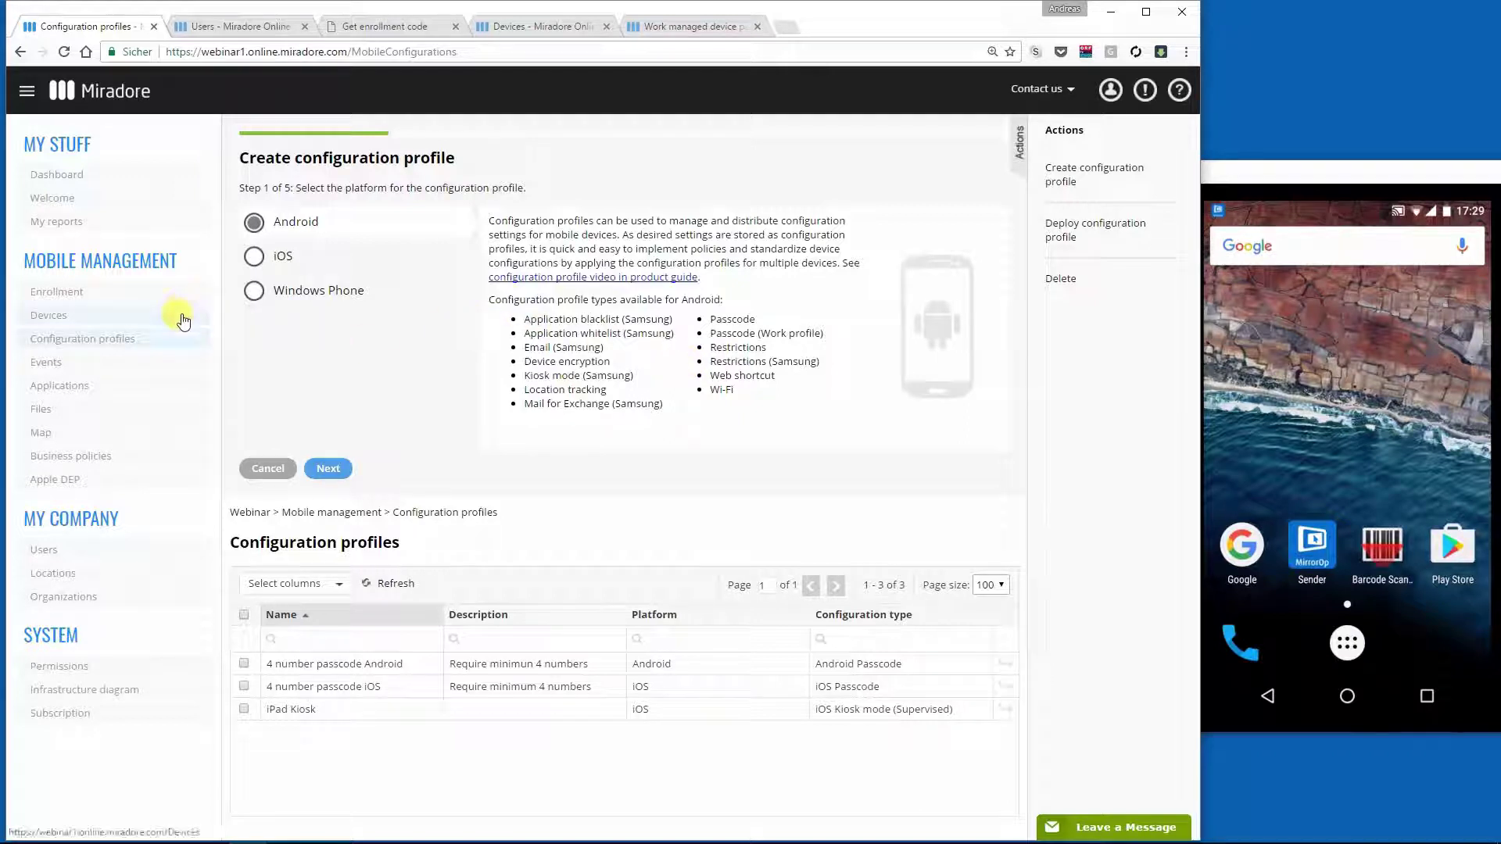
- Show the Work managed device provisioning page and its QR code from the Devices list
left_click(65, 315)
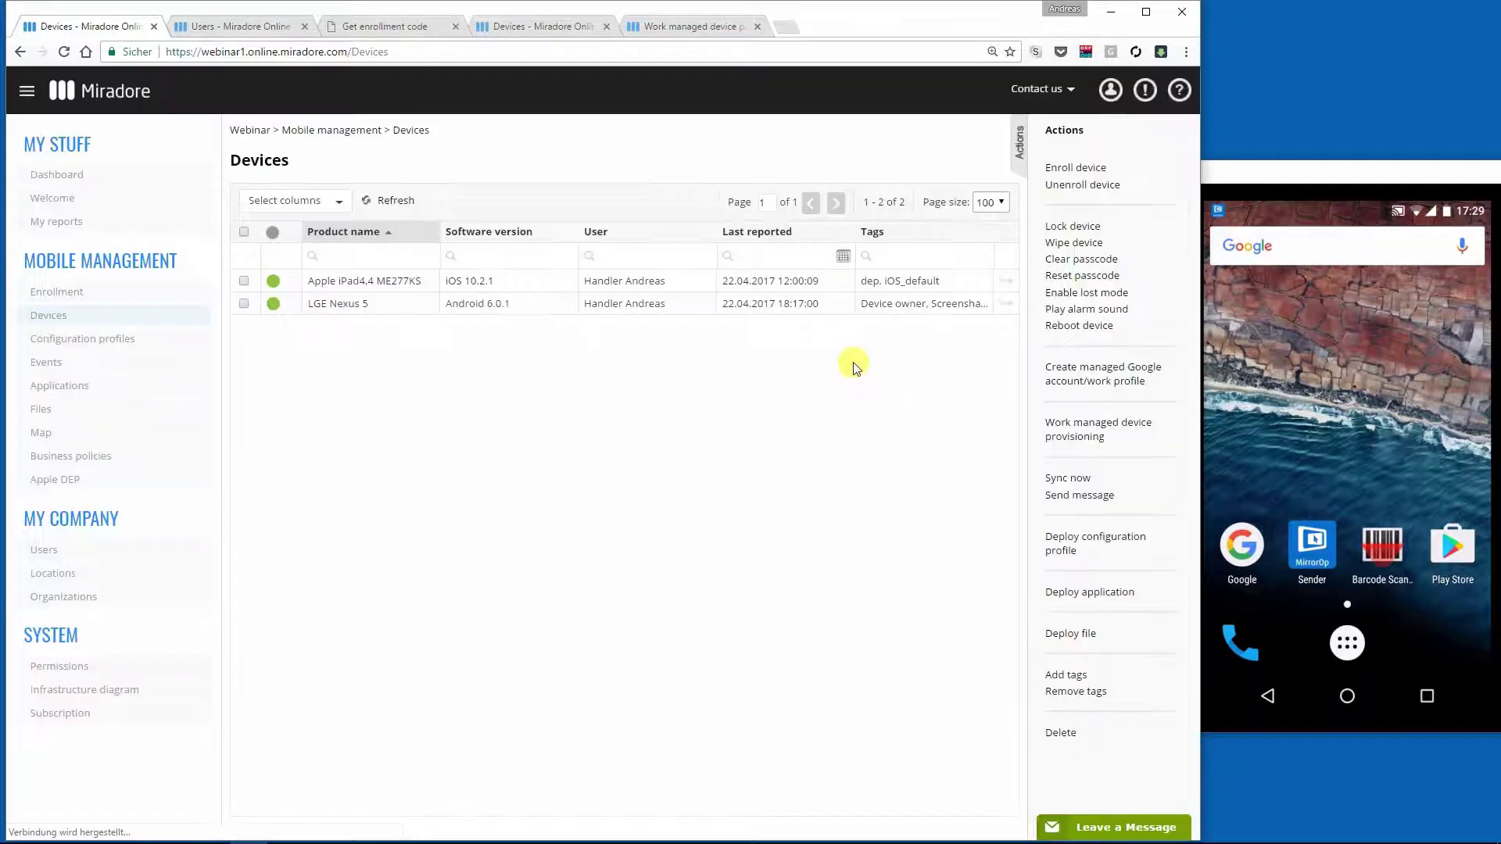
left_click(1069, 430)
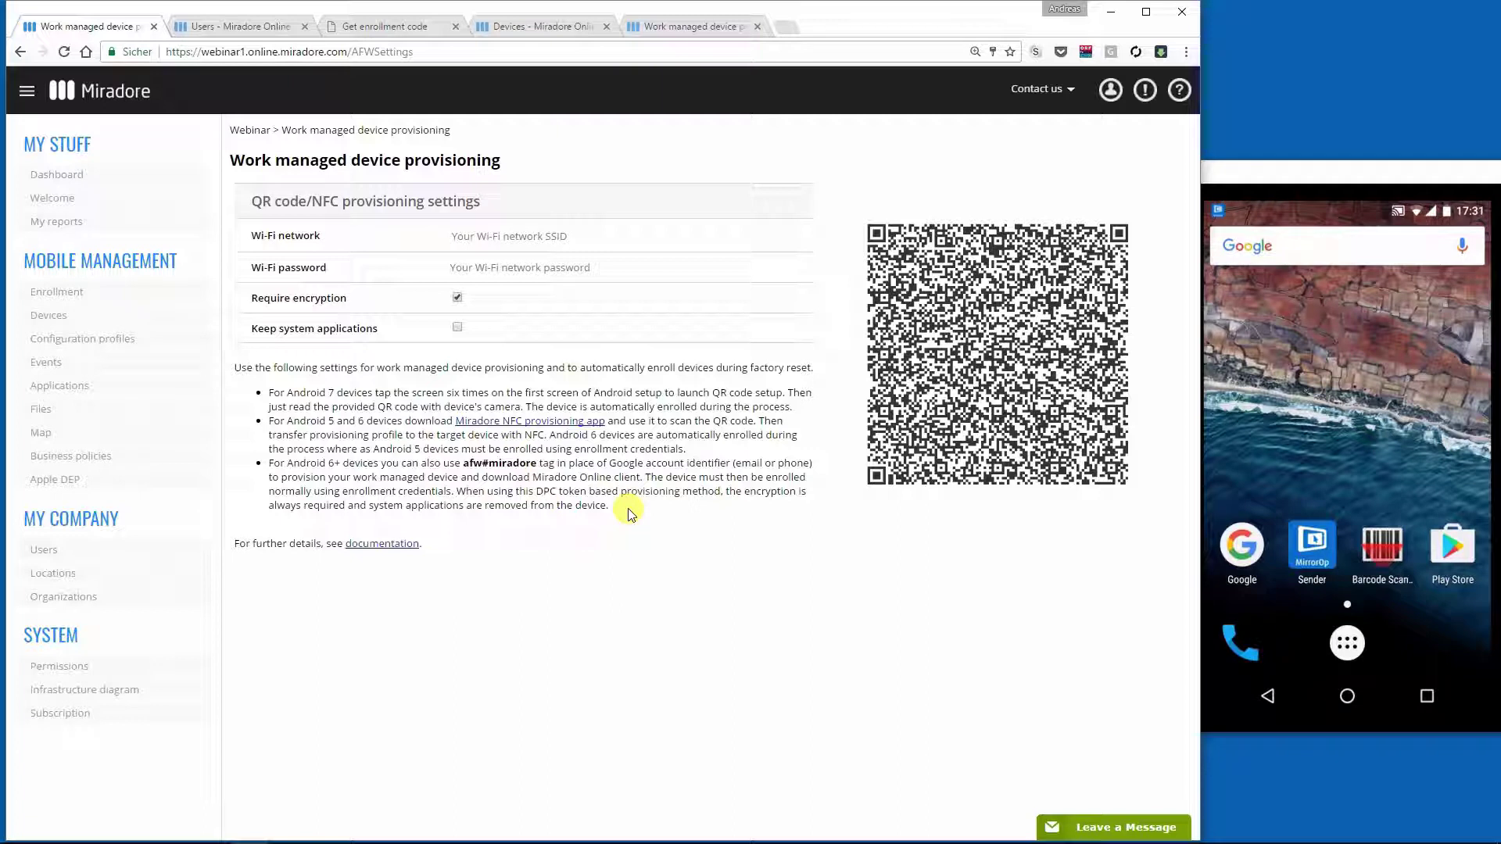
- Go to Applications and open the Gmail app's details page
left_click(132, 391)
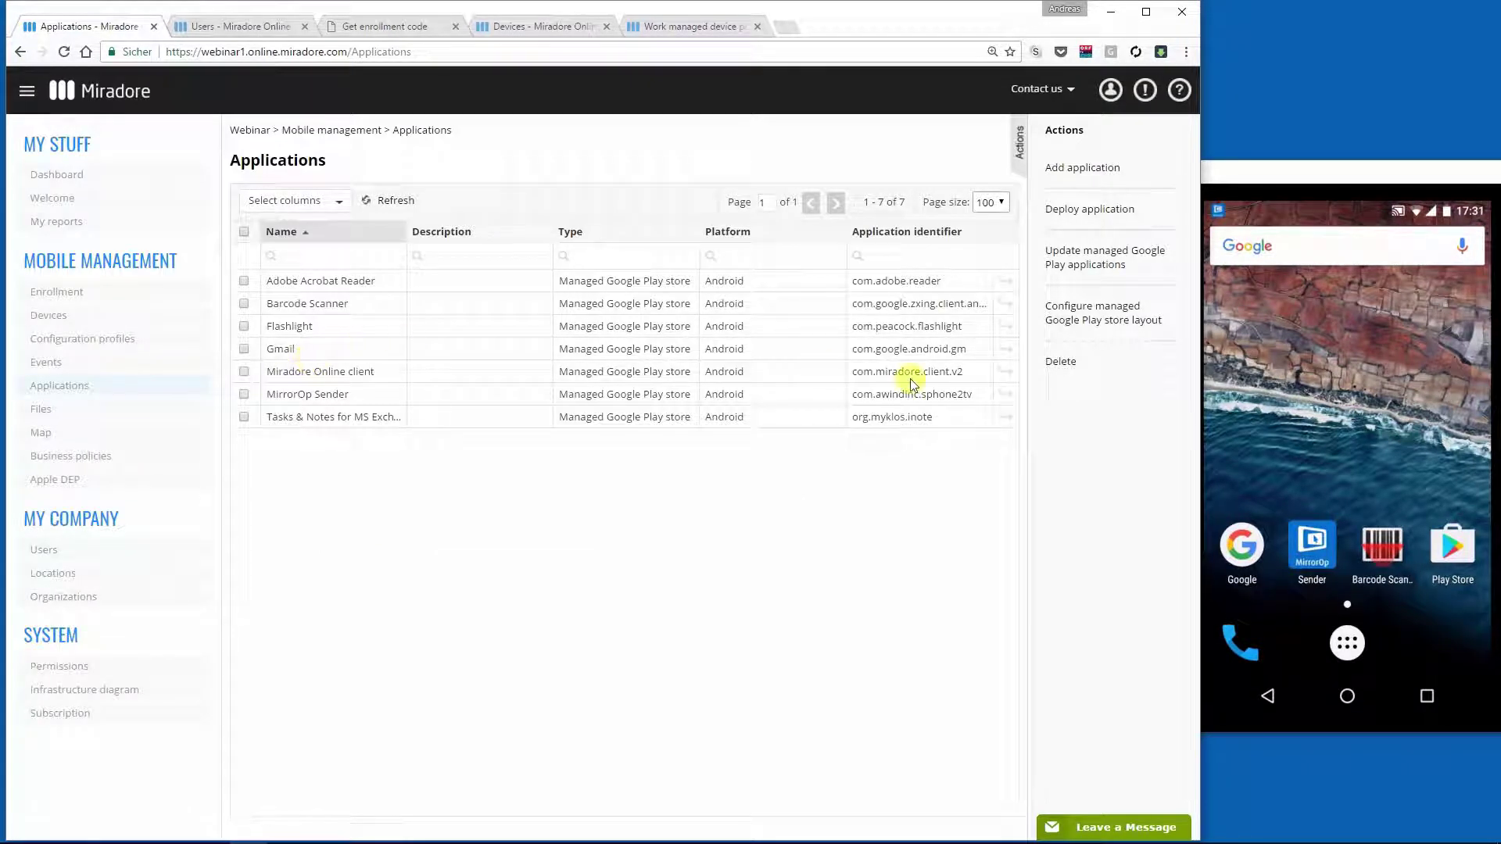
left_click(1010, 351)
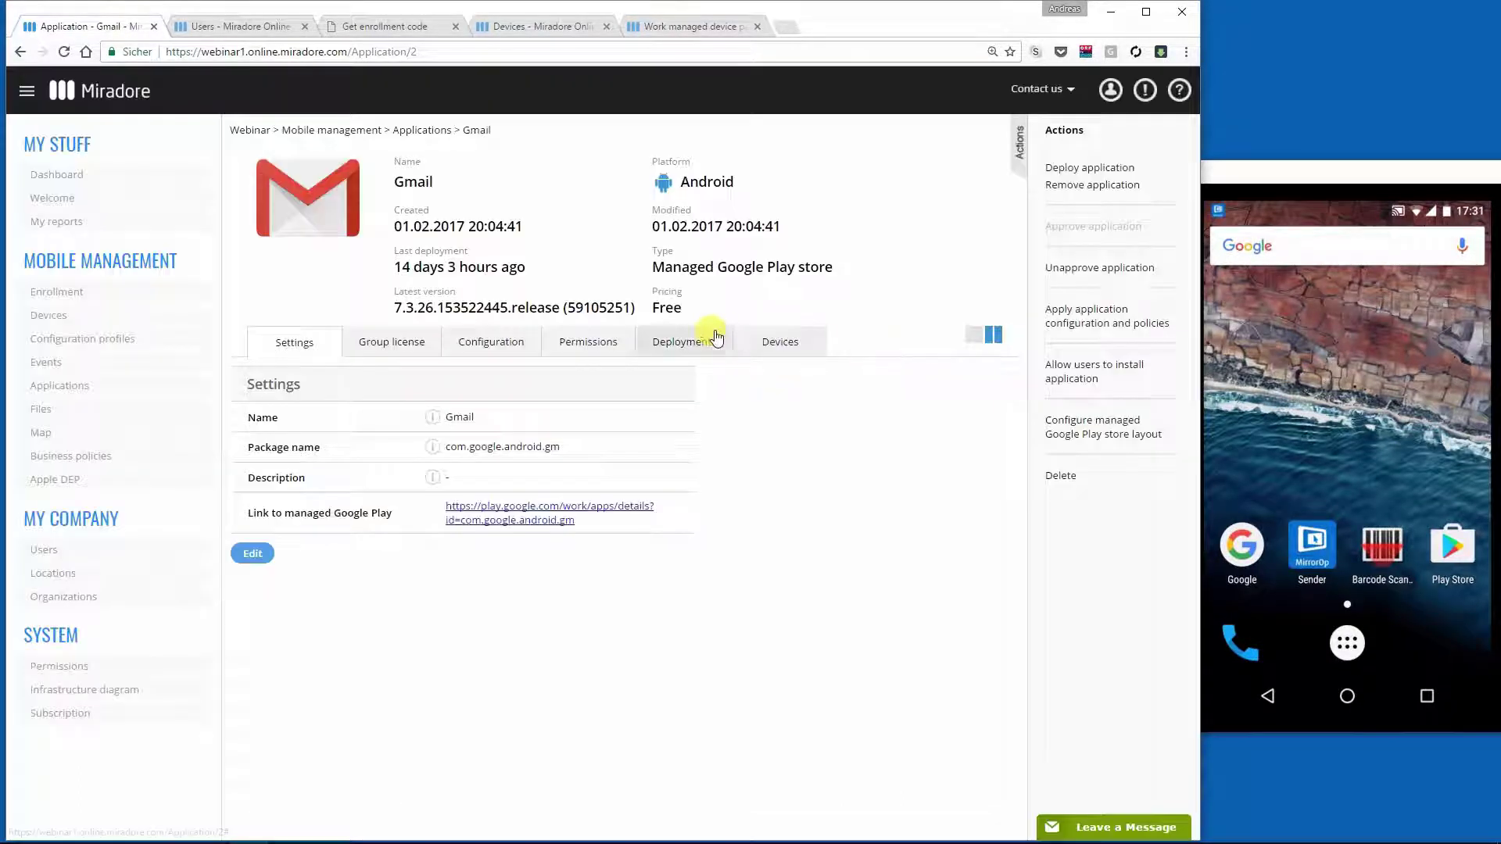
- Show Gmail's managed configuration with host outlook.office365.com, SSL Required 1, and email and username variables
left_click(510, 357)
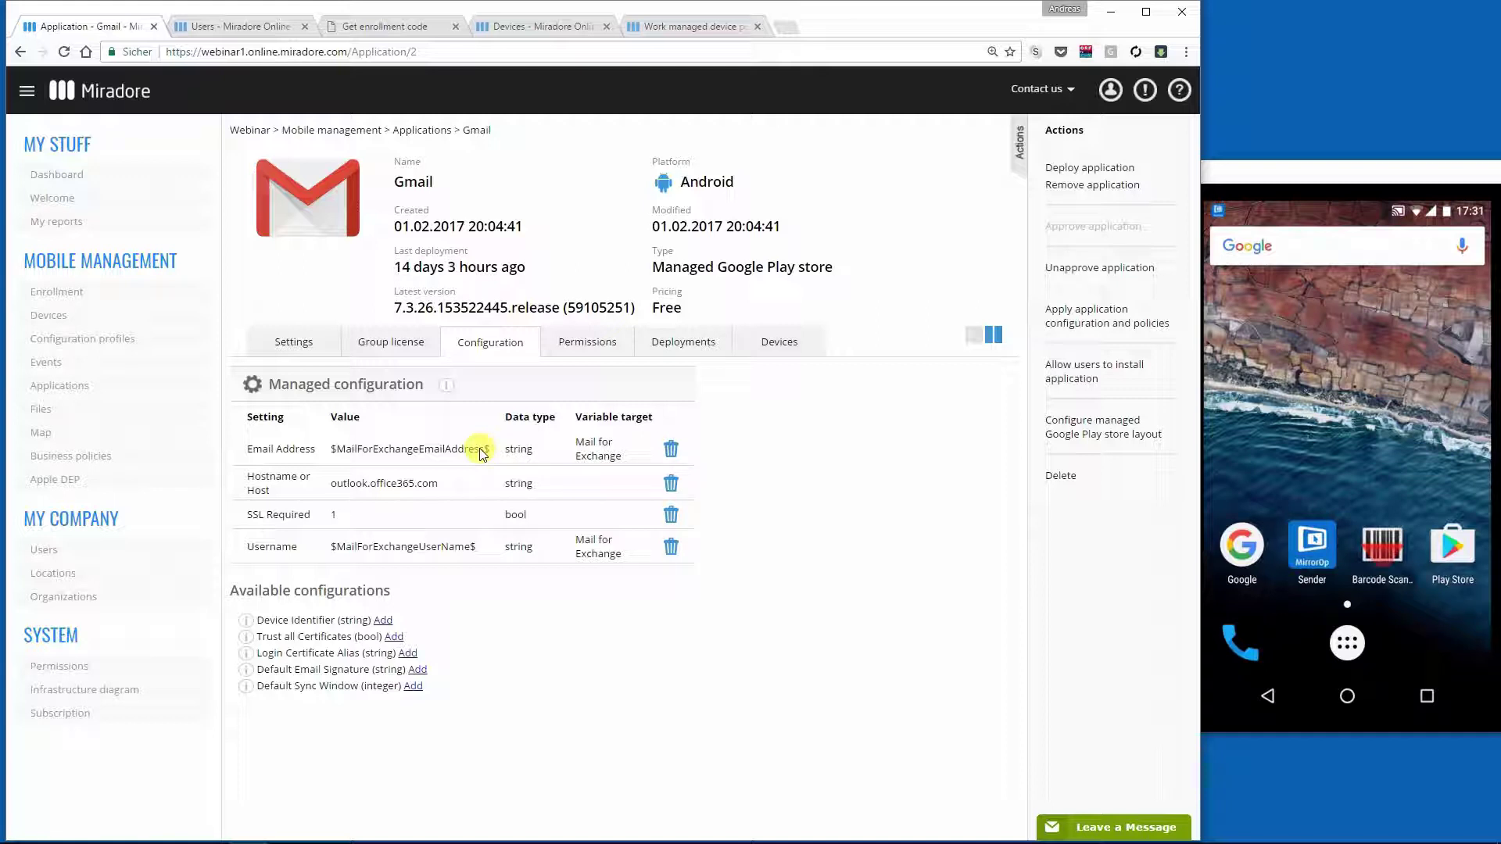
- Deny Gmail's Write call log runtime permission, then go to the Configuration profiles list
left_click(576, 344)
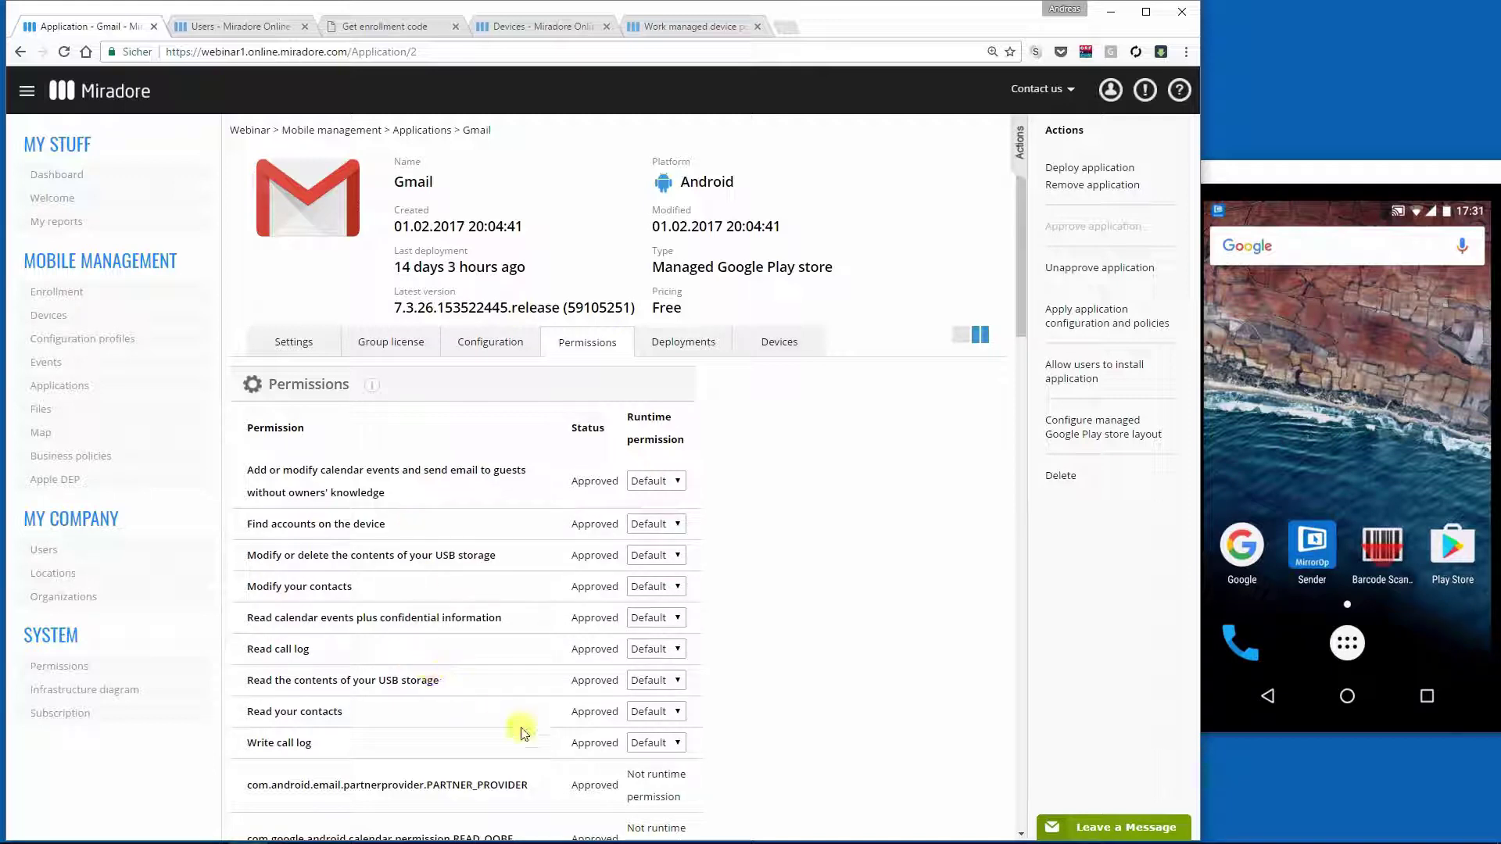
left_click(638, 745)
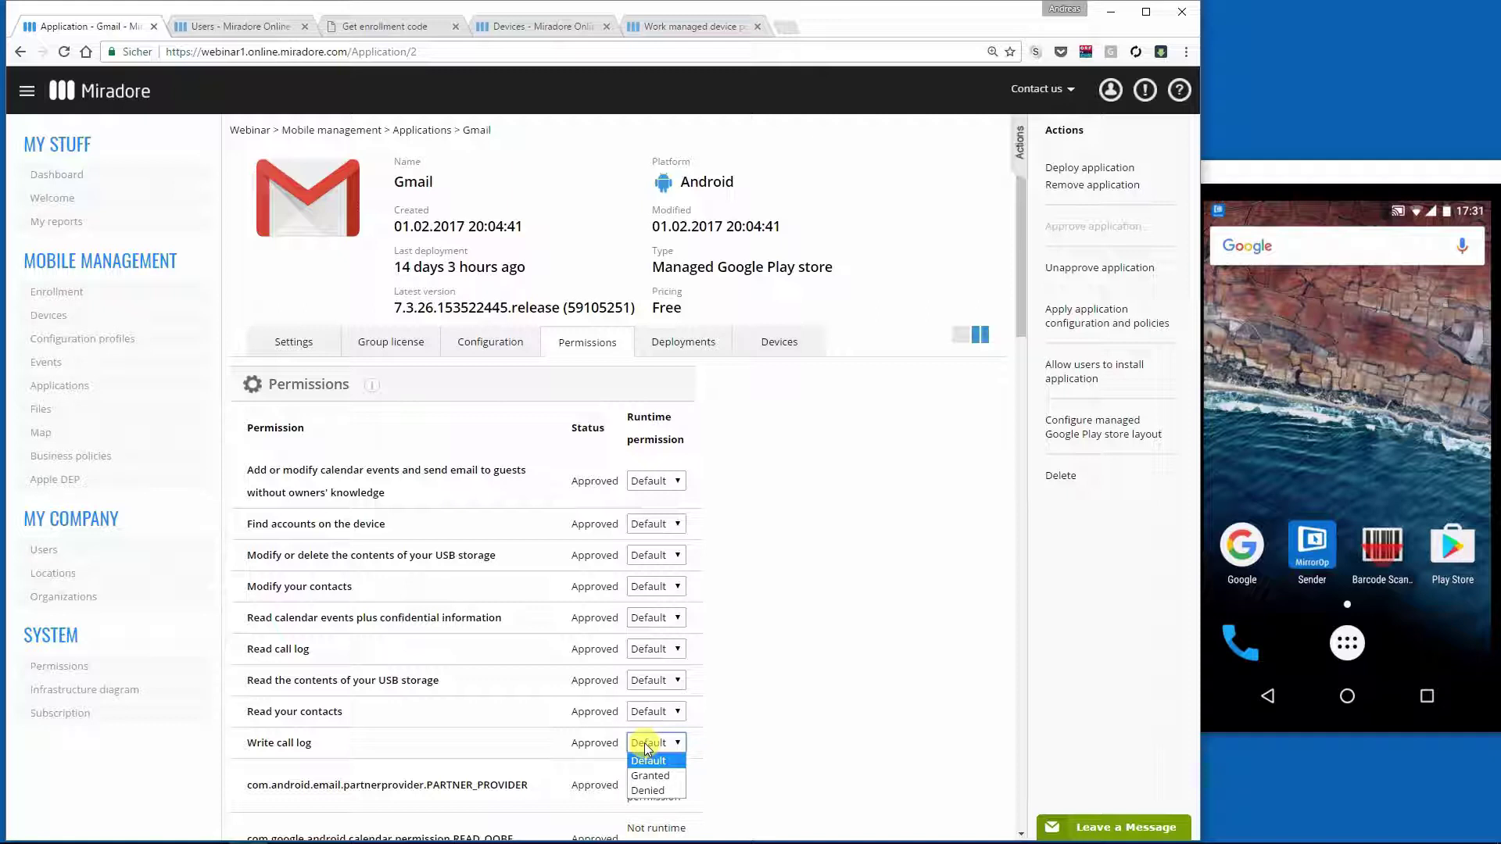
left_click(663, 790)
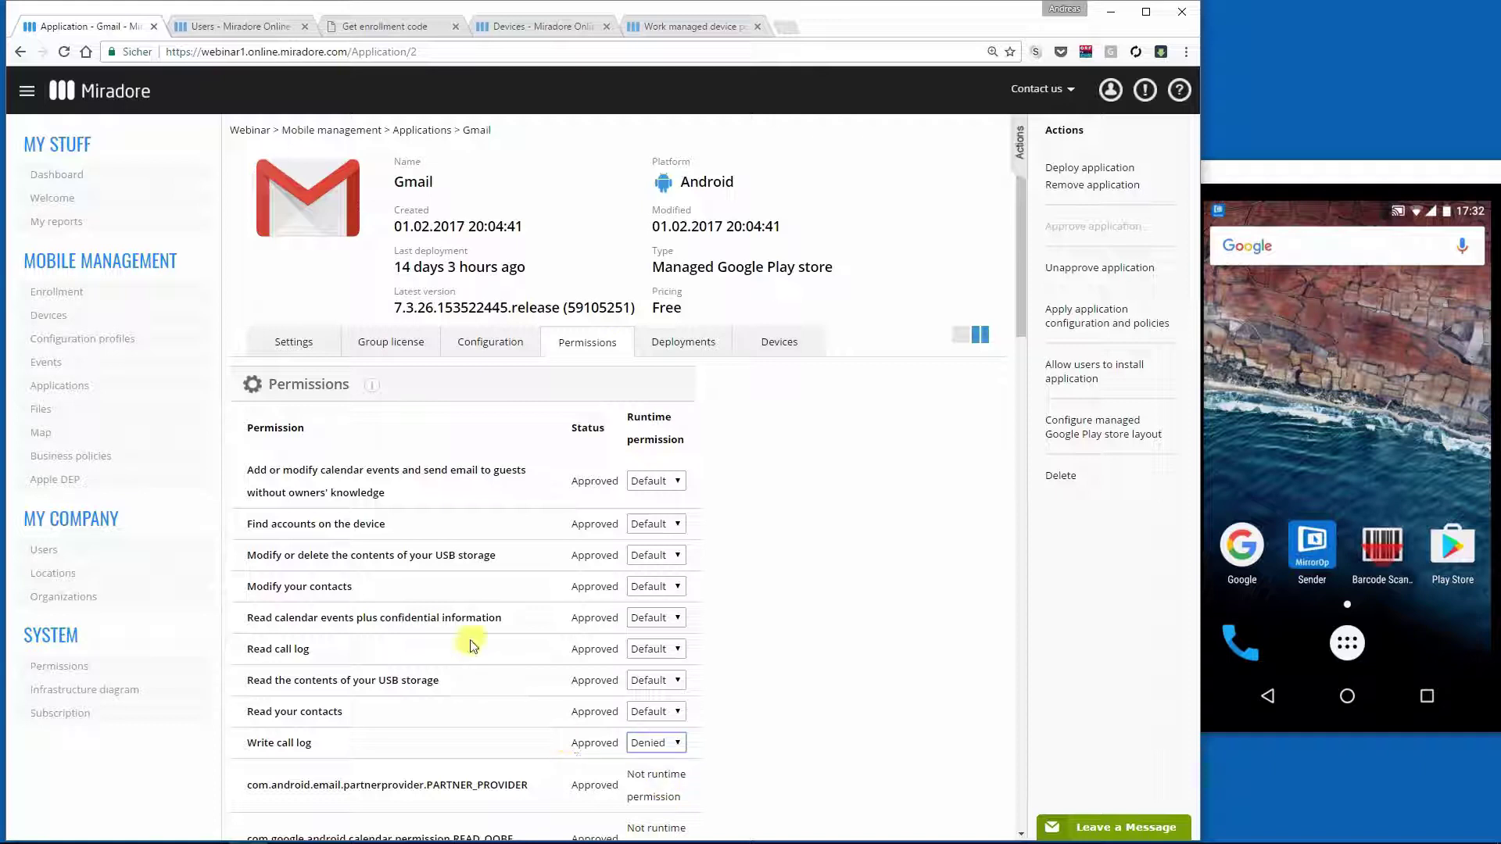
left_click(122, 346)
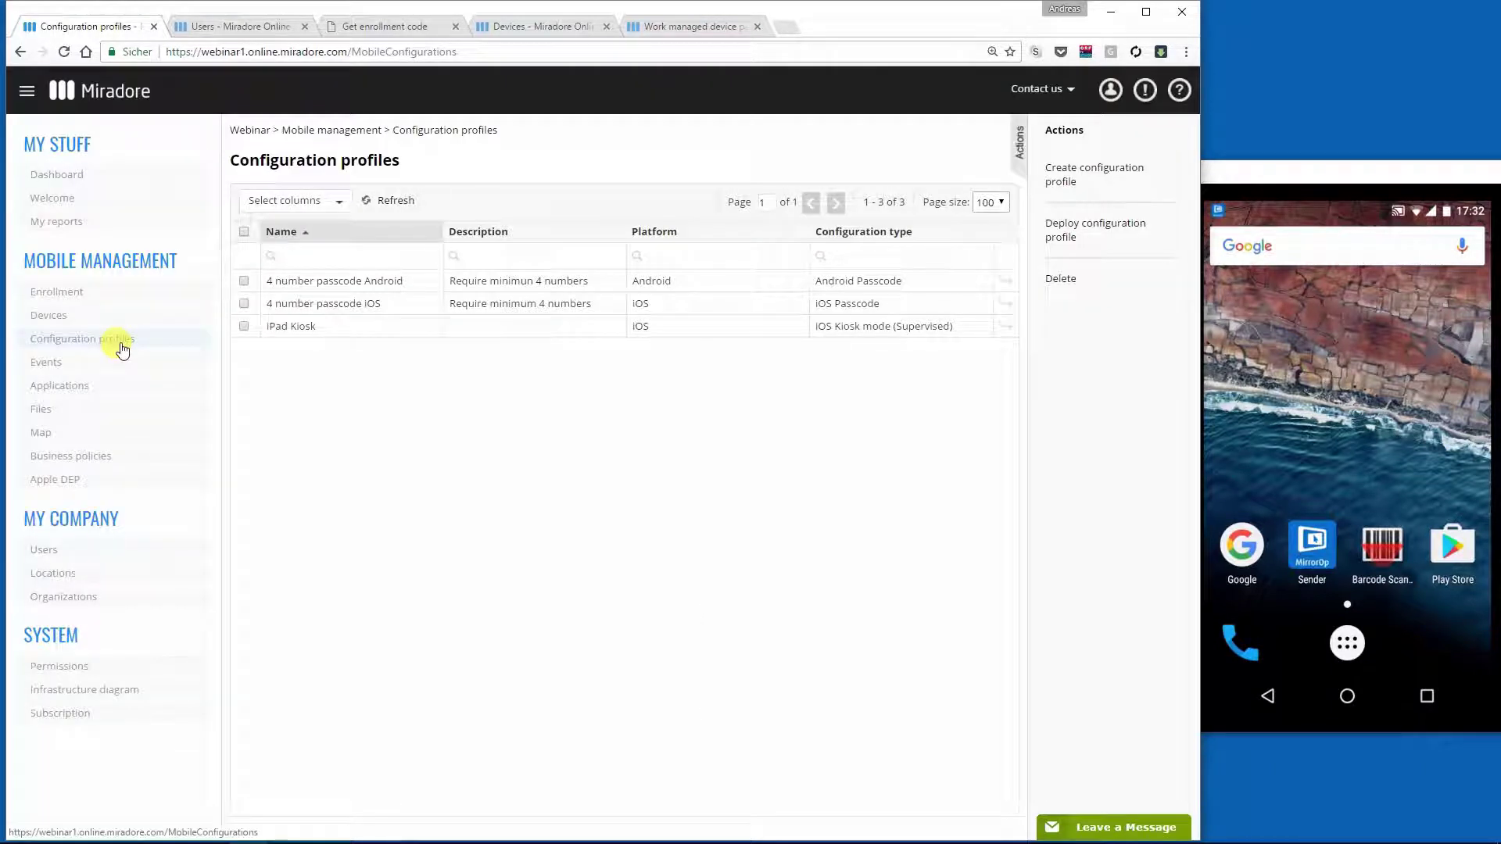
- Create a new Android Restrictions configuration profile and advance to step 3 of 5
left_click(1057, 180)
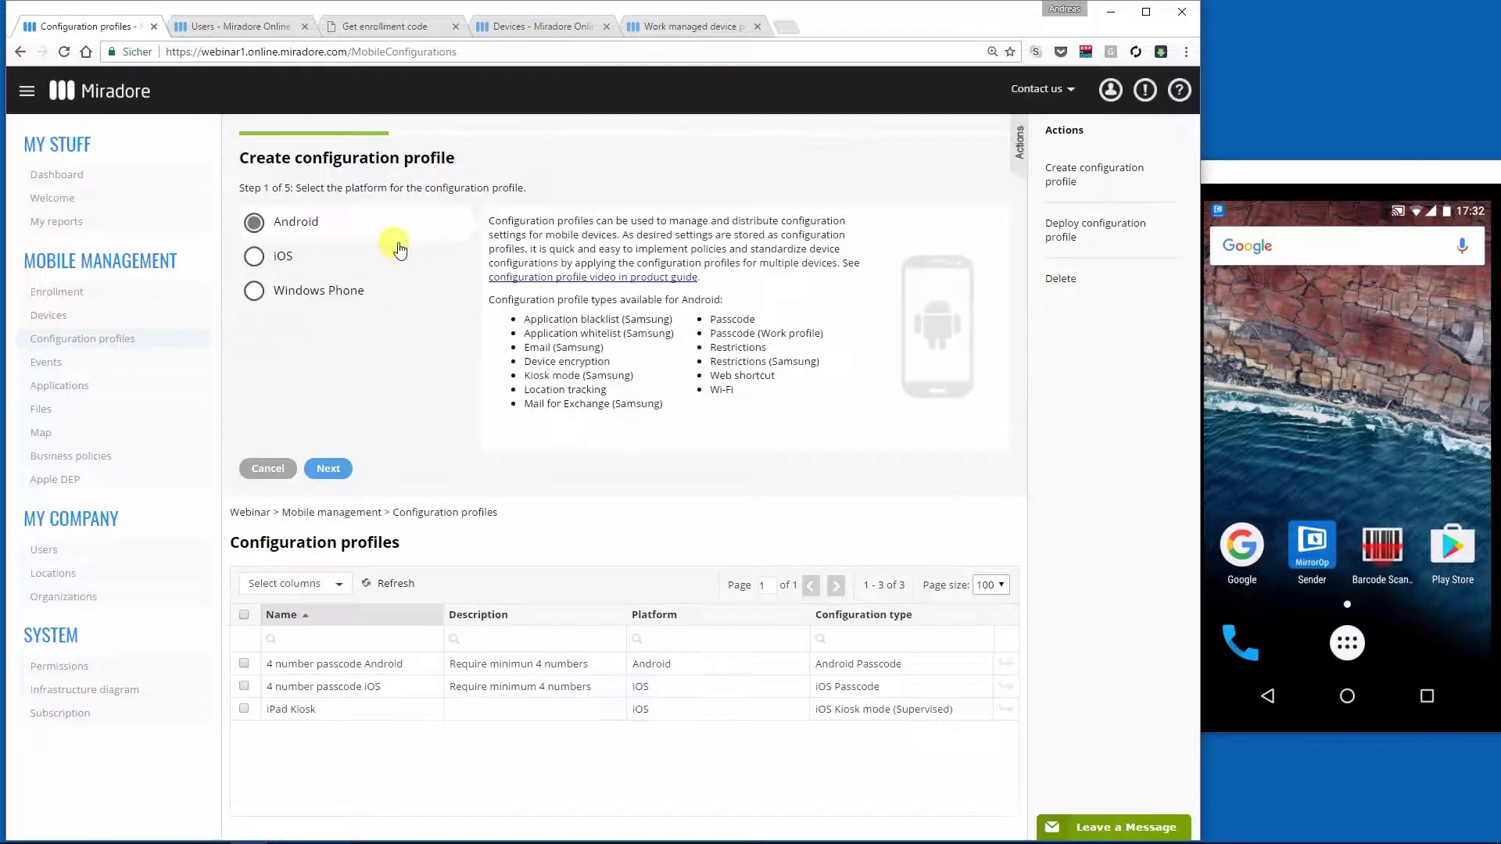
left_click(326, 468)
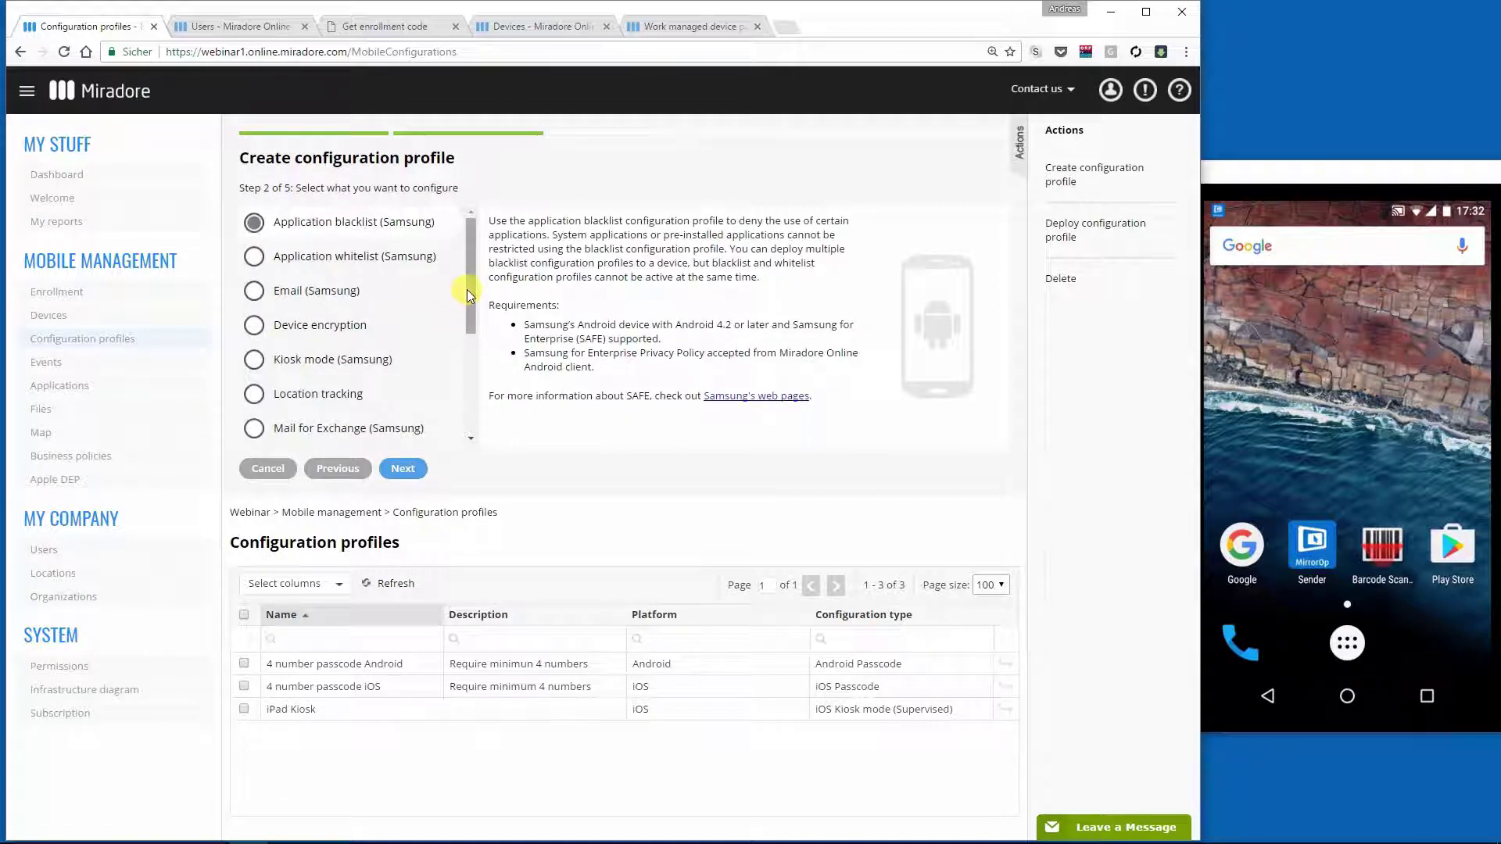
left_click_drag(466, 290, 470, 370)
left_click(320, 354)
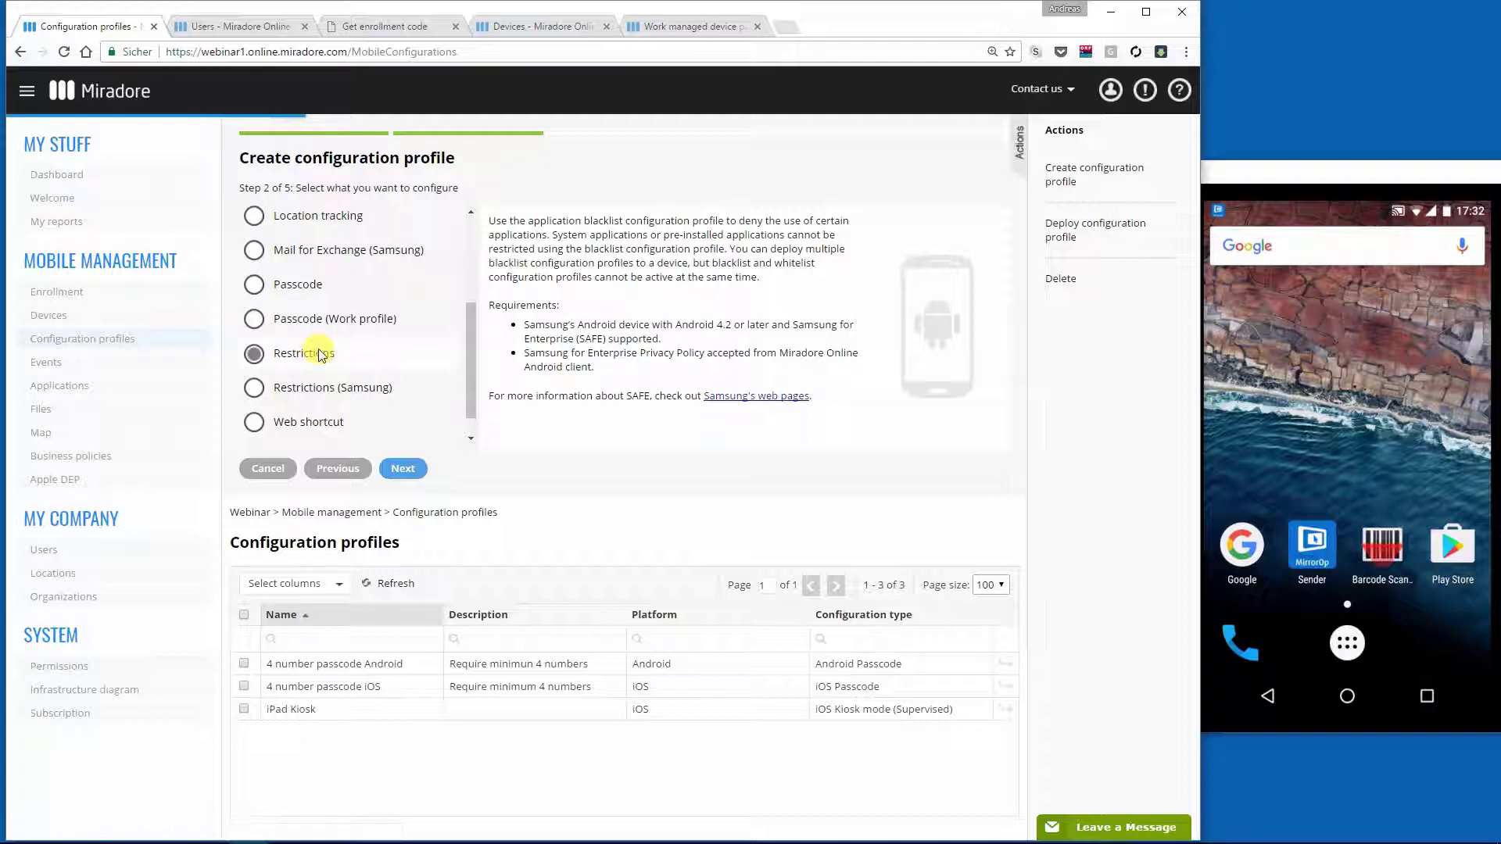
scroll(386, 428, "down", 1)
left_click(402, 468)
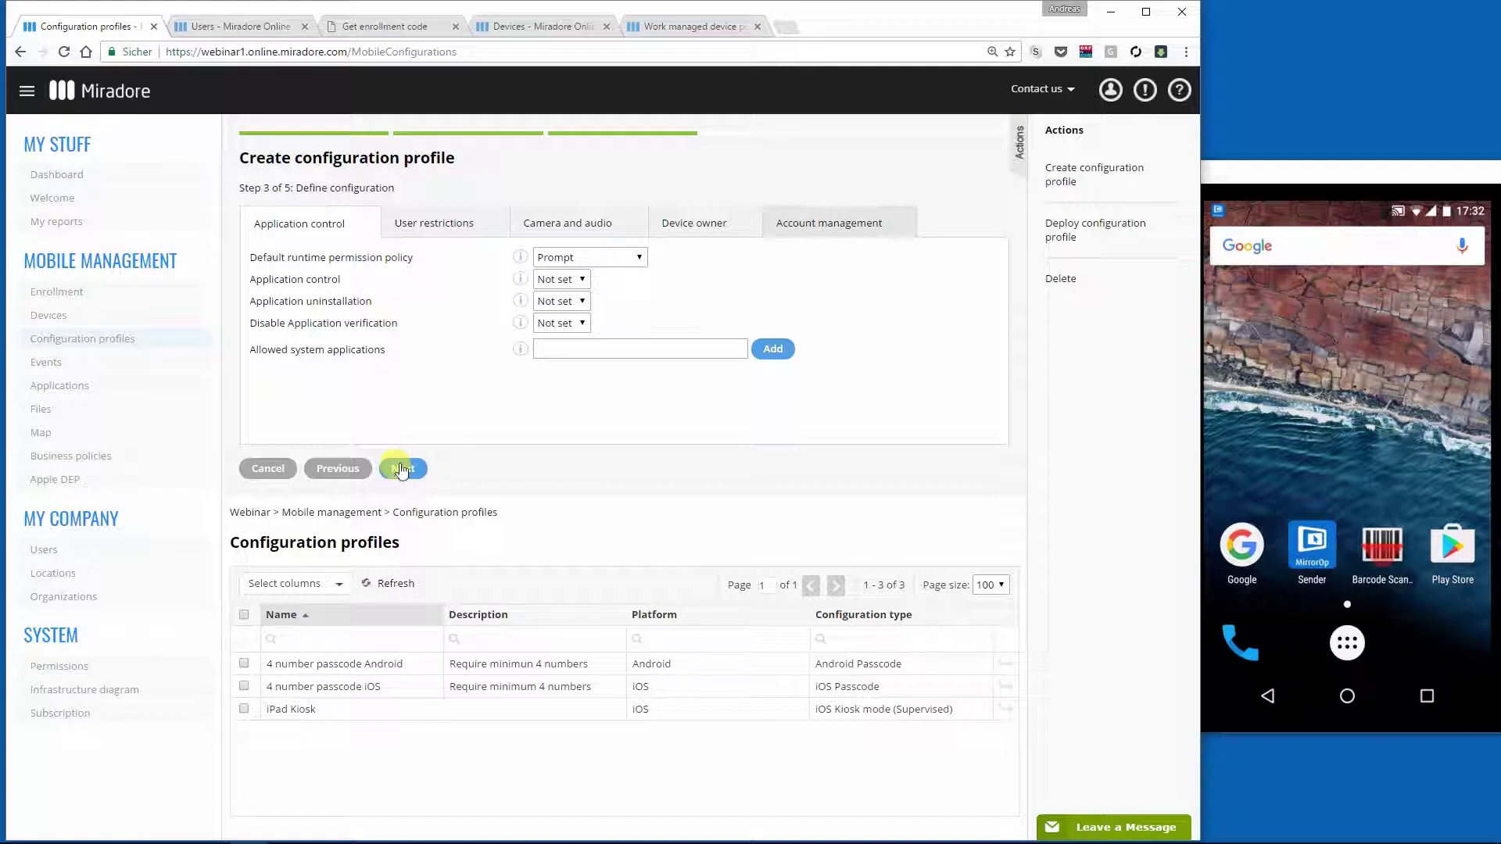
- Leave the default runtime permission policy at Prompt and switch to User restrictions
mouse_move(590, 262)
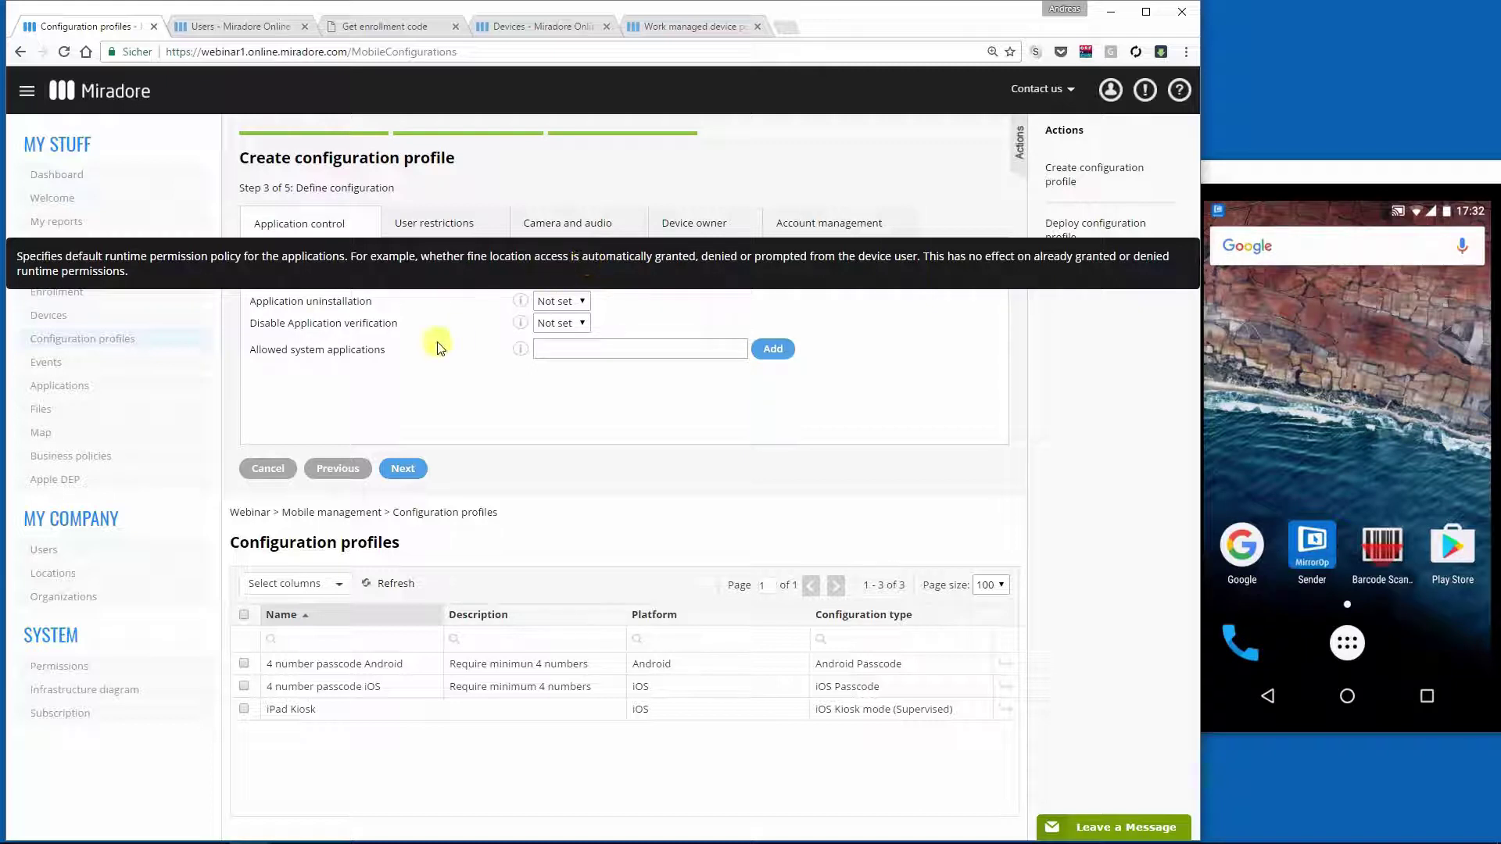
left_click(611, 263)
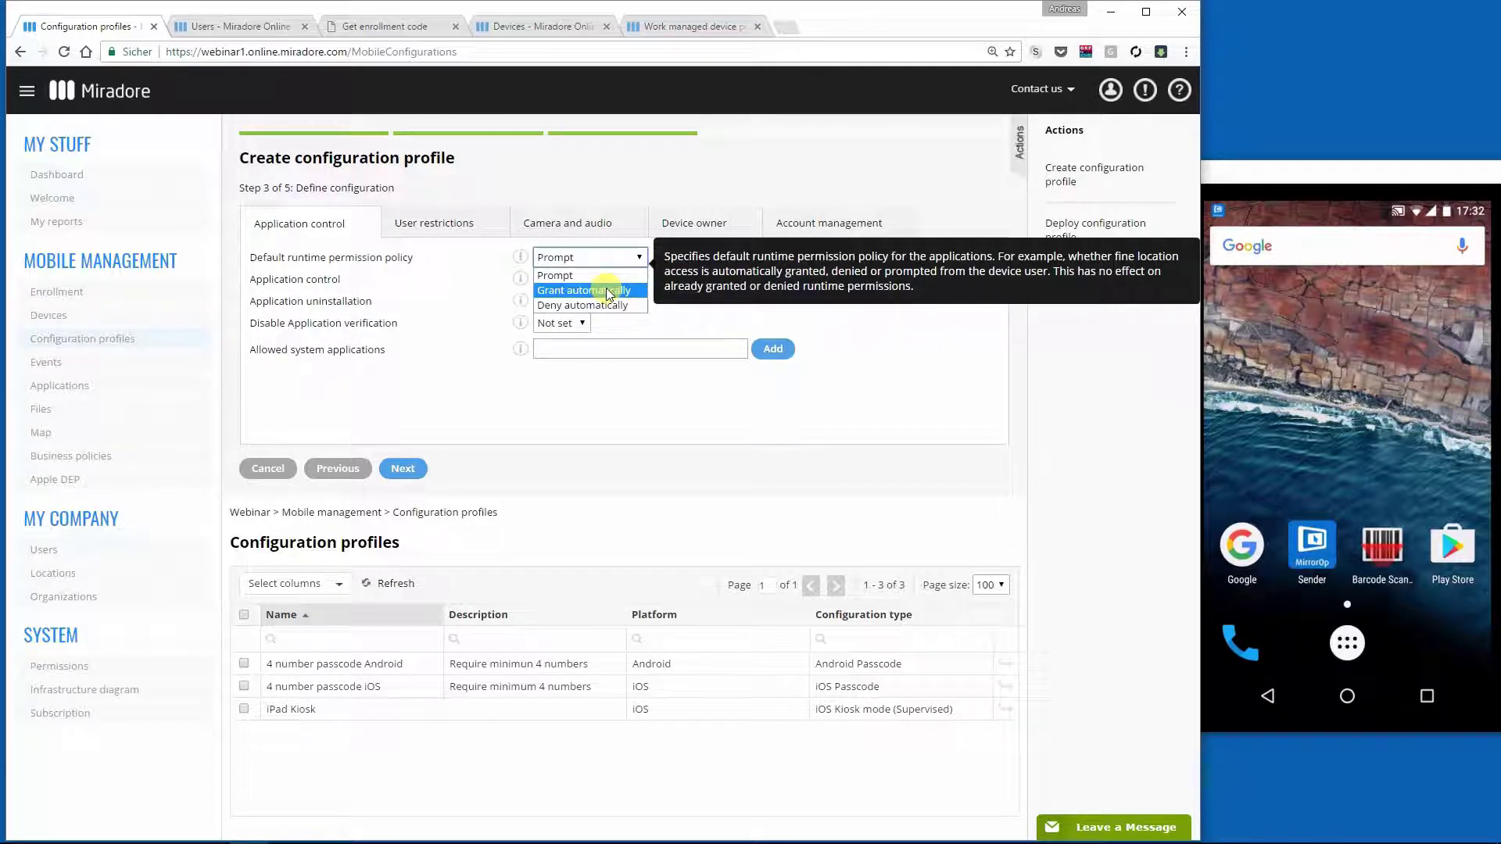
left_click(402, 338)
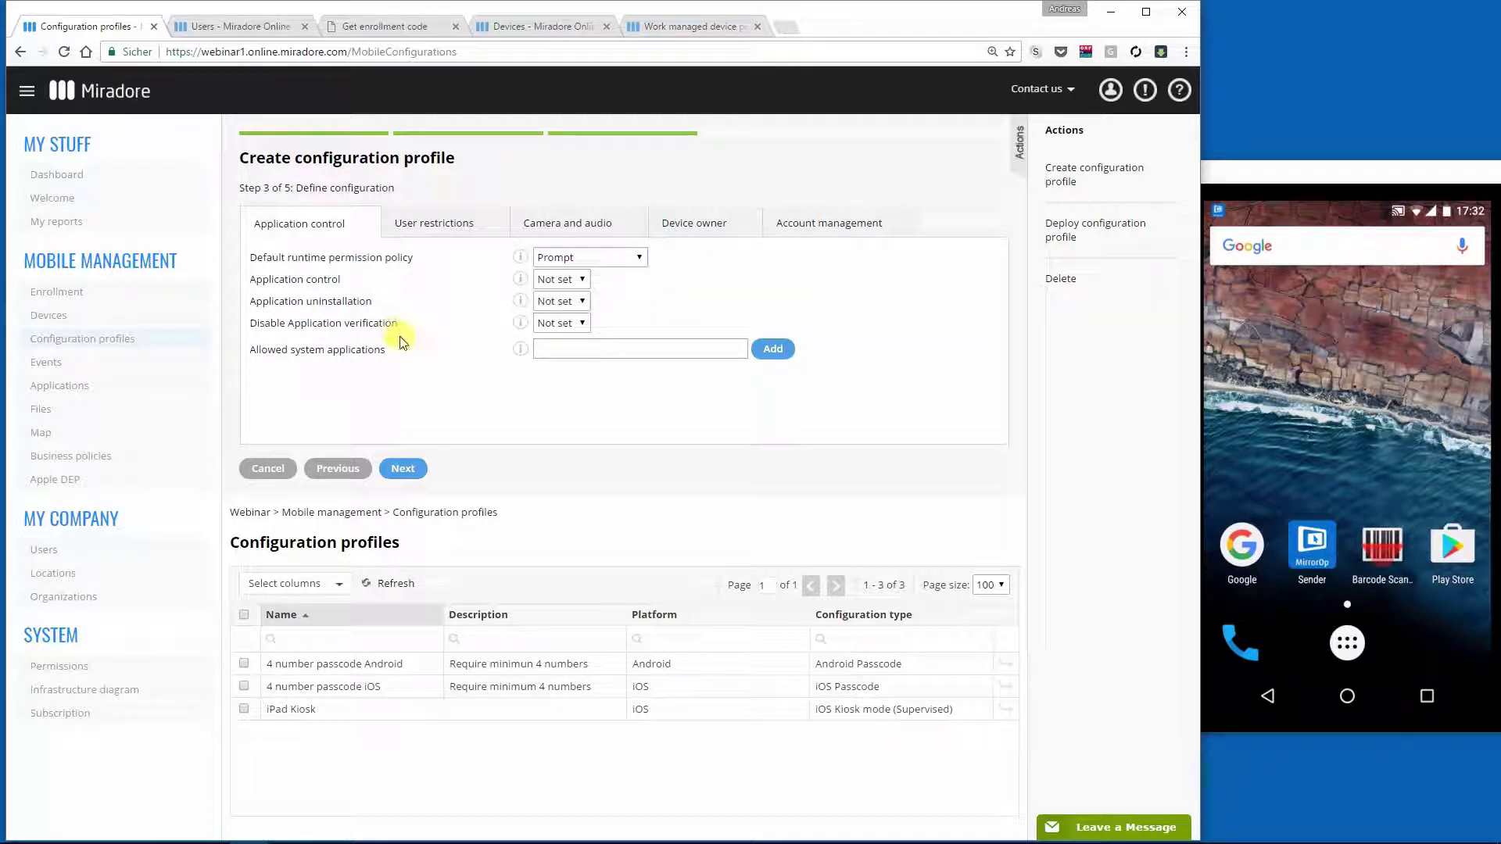
left_click(461, 232)
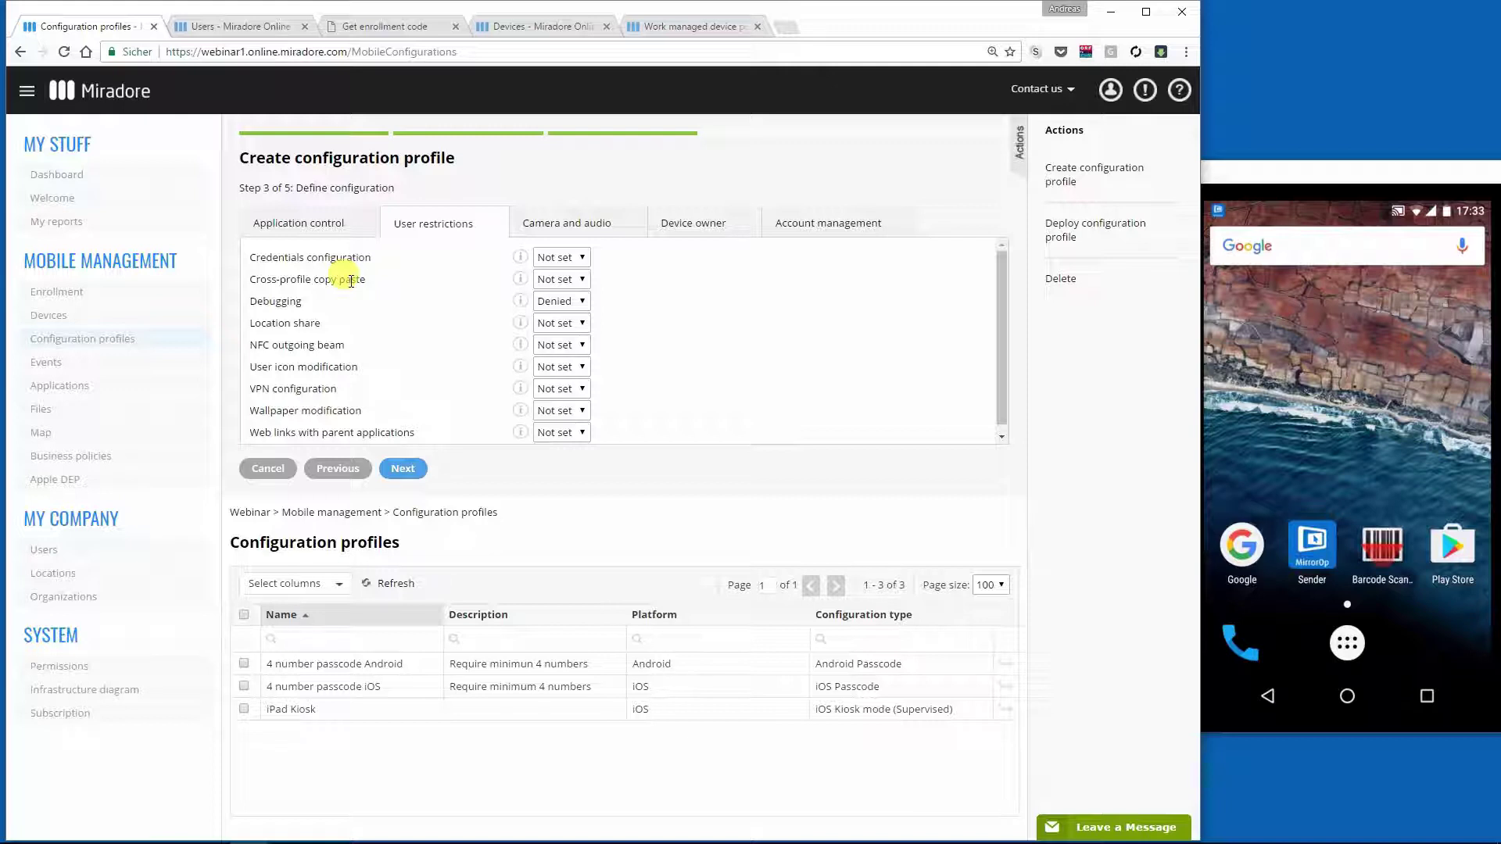
- View the Camera and audio options, then the Device owner restrictions such as Add users and Factory reset
left_click(543, 232)
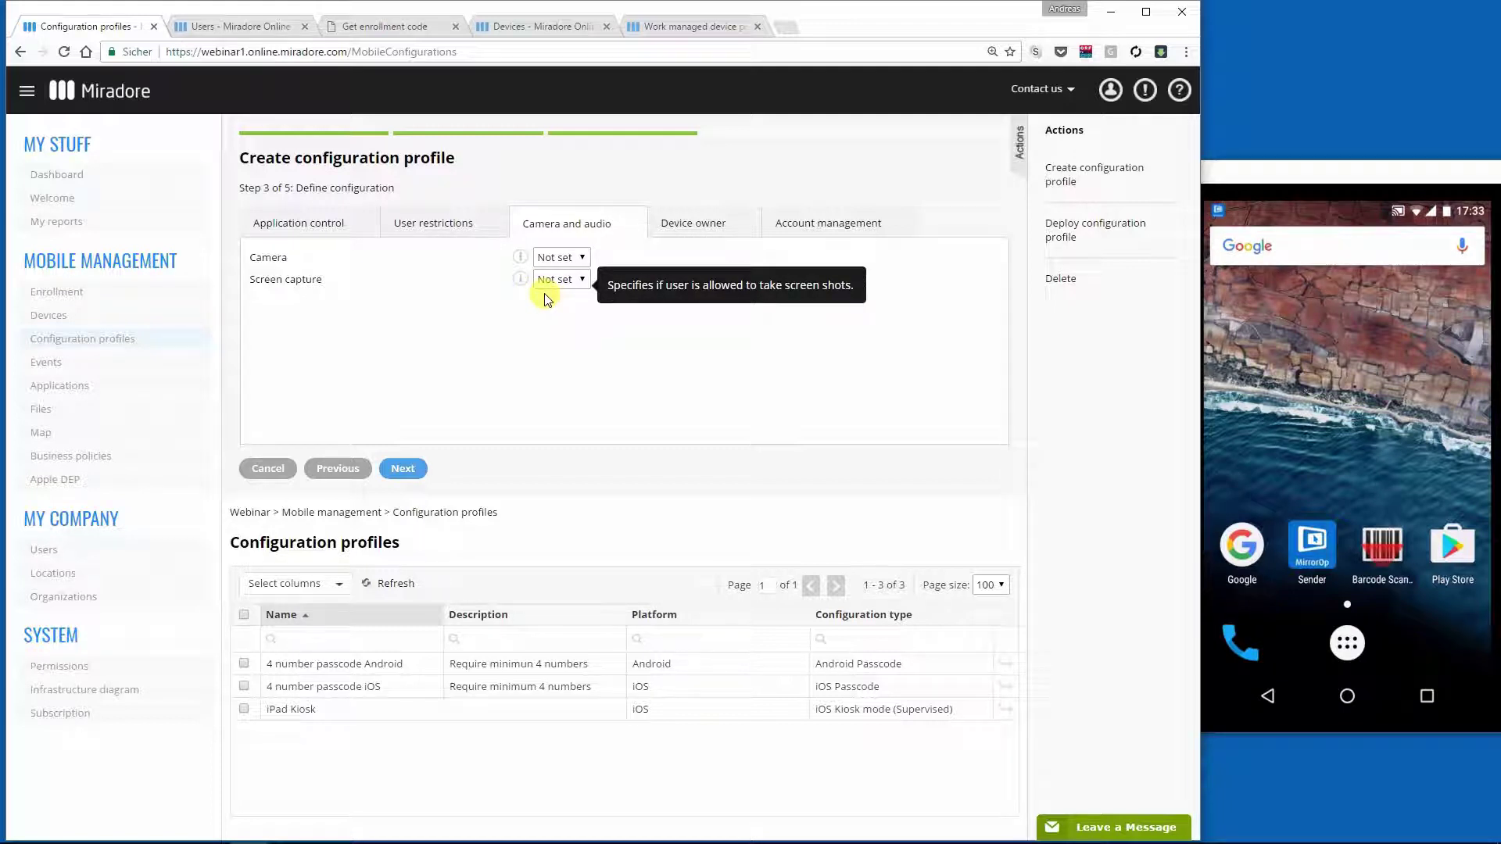
left_click(691, 228)
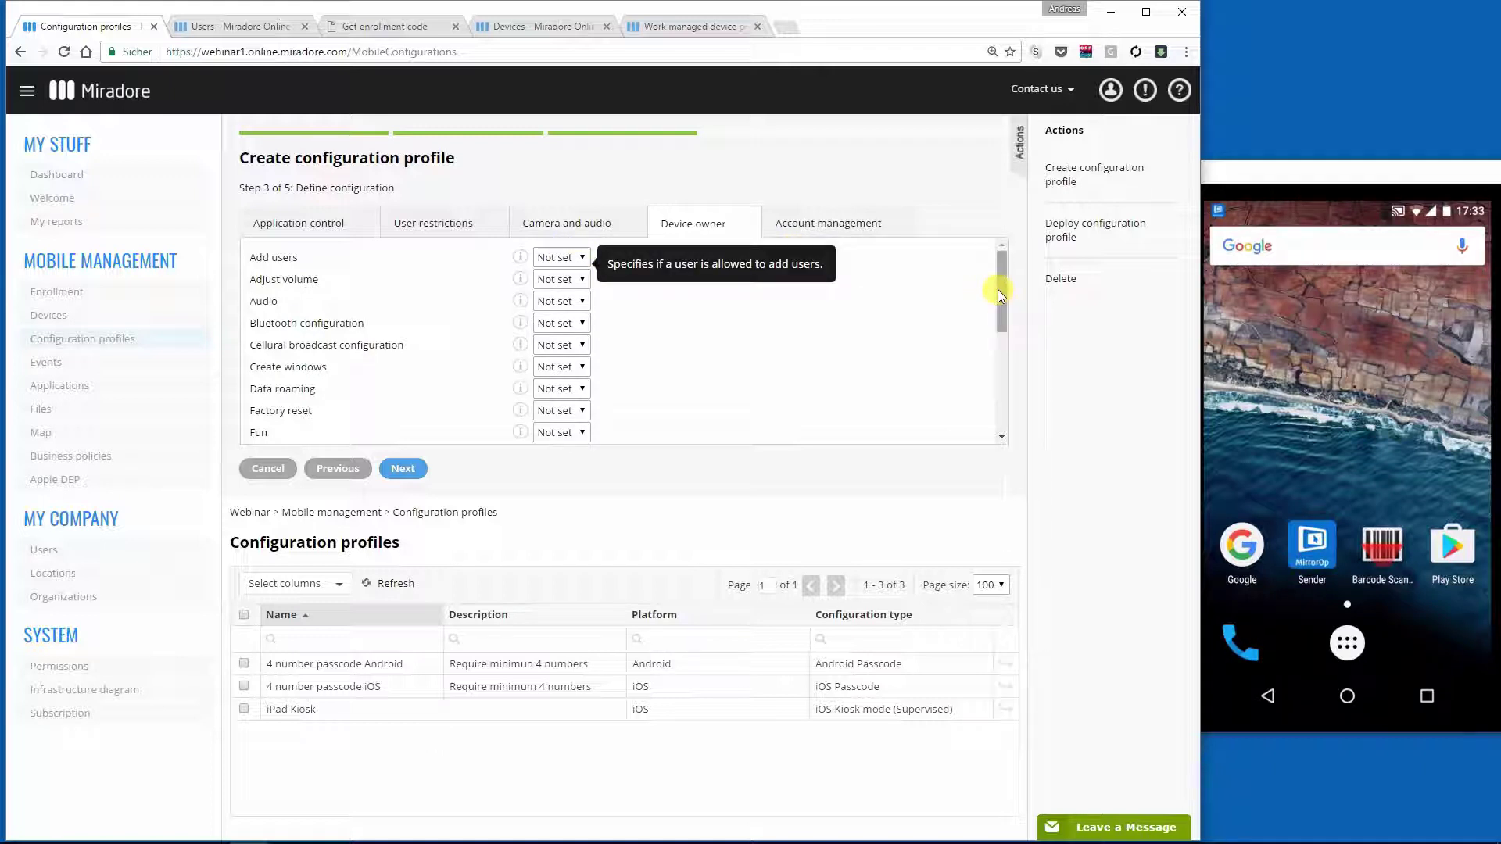
left_click_drag(997, 289, 998, 303)
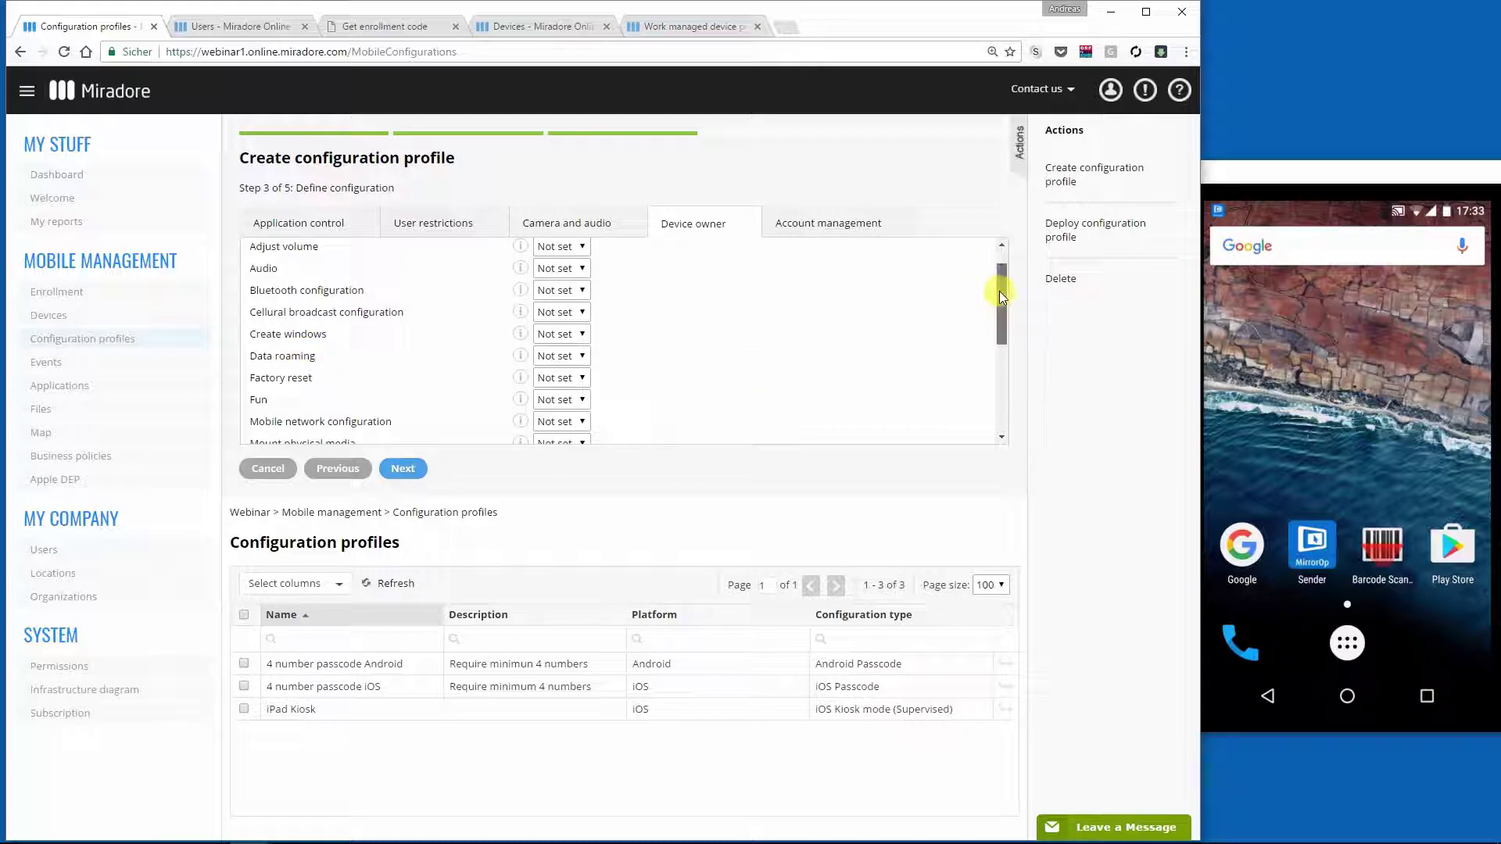
left_click_drag(999, 291, 1007, 375)
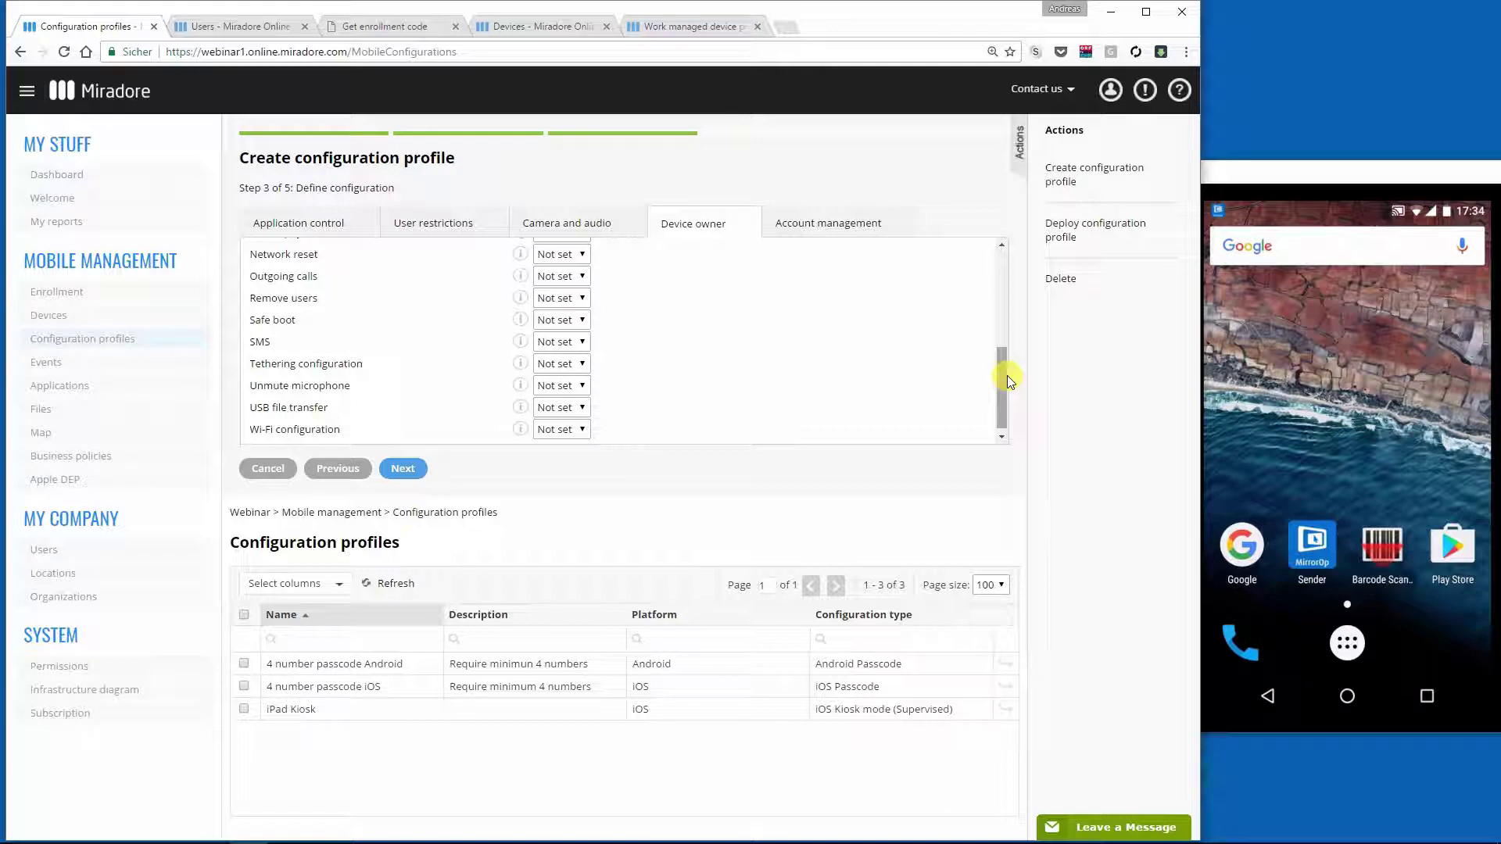
- Abandon the profile wizard by going to the Enrollment page
left_click(166, 301)
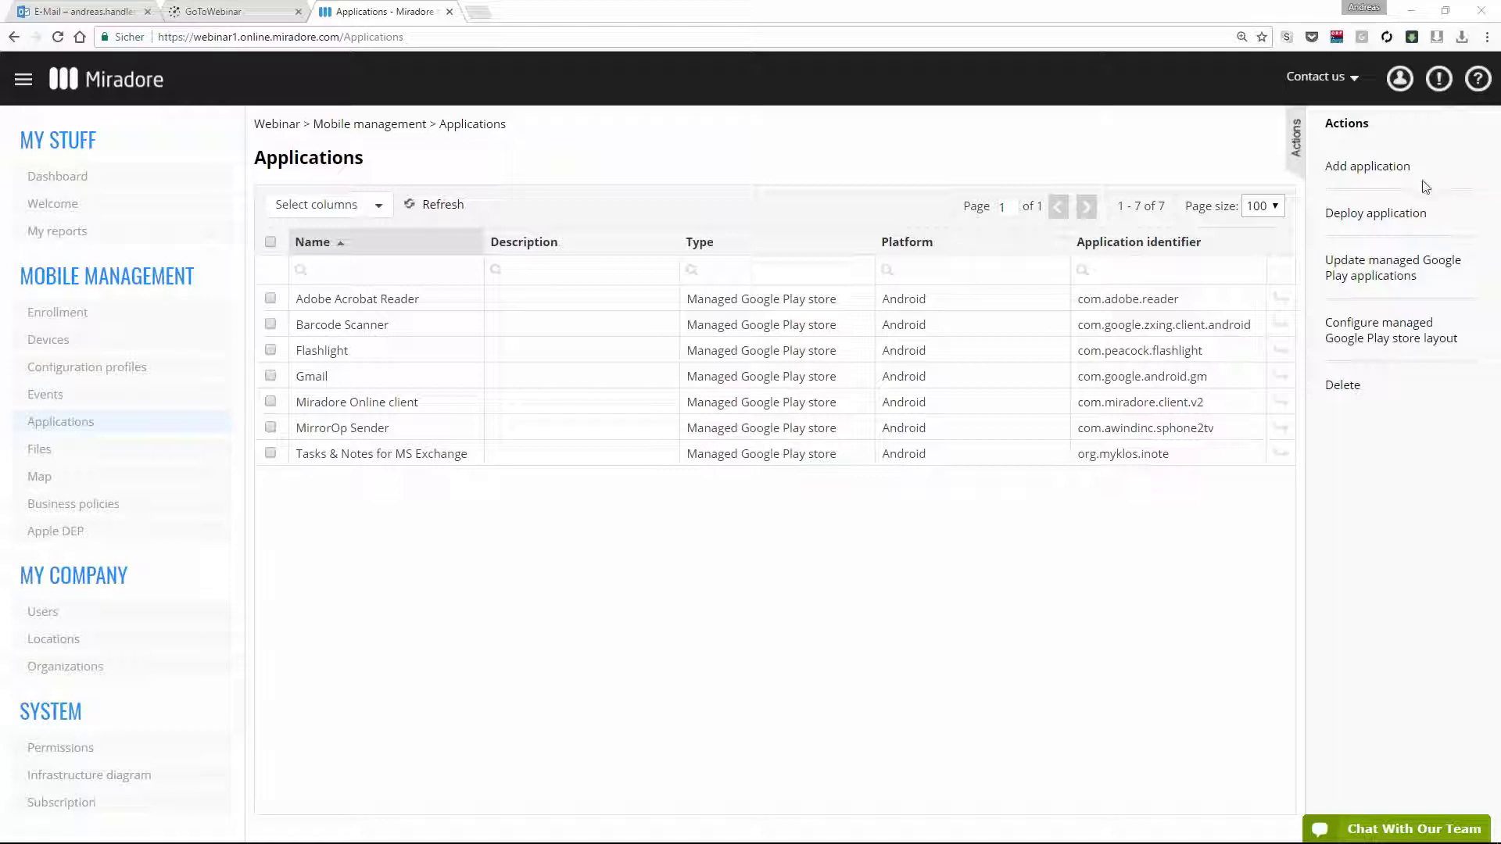
- In the managed Google Play store layout, drag Gmail from Approved applications into the Good Apps cluster
left_click(1391, 336)
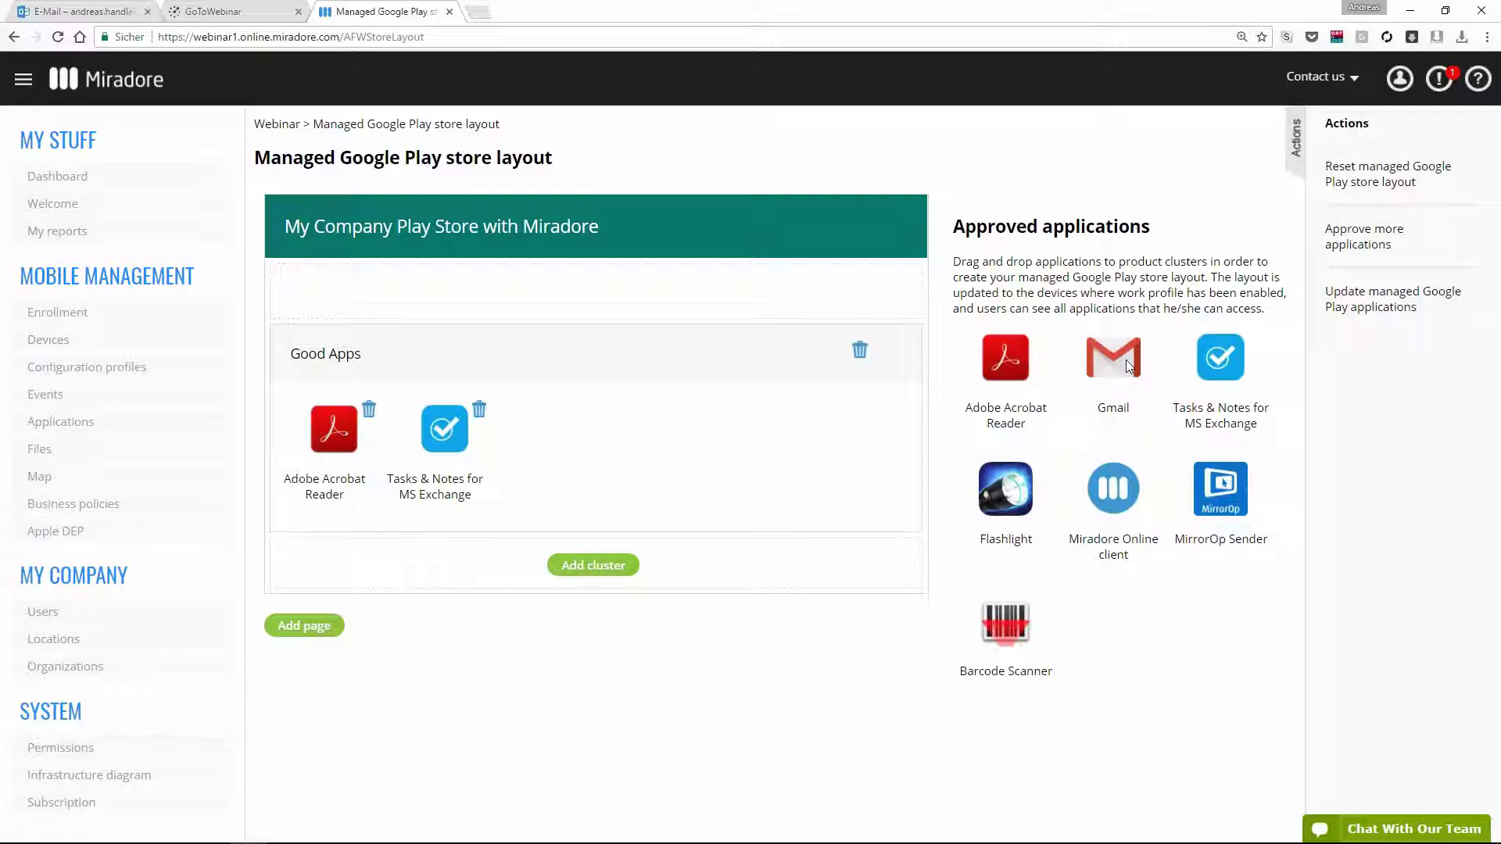
left_click_drag(1128, 366, 1108, 366)
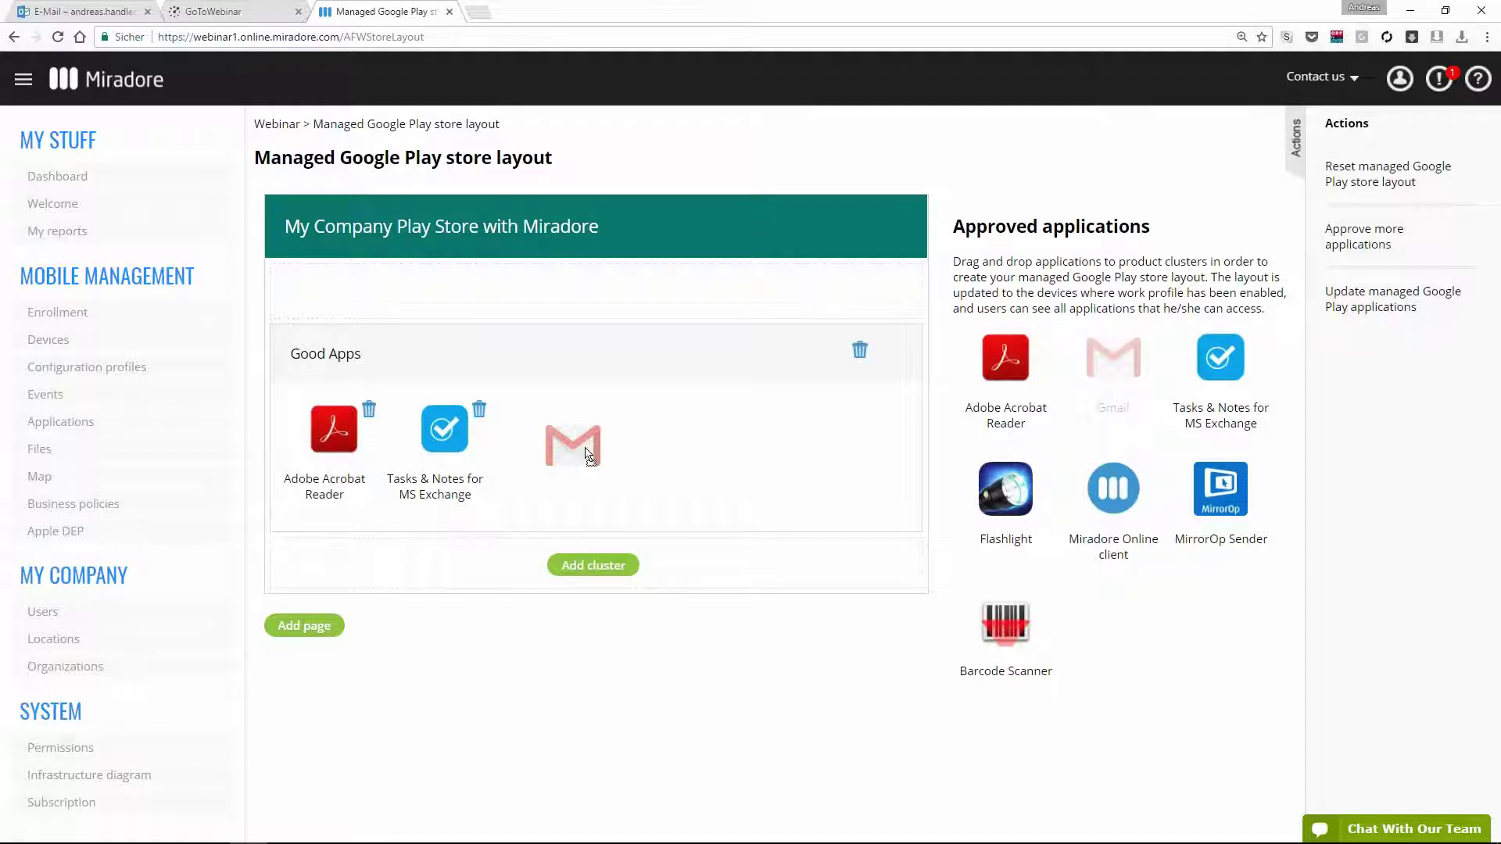
left_click_drag(590, 455, 591, 455)
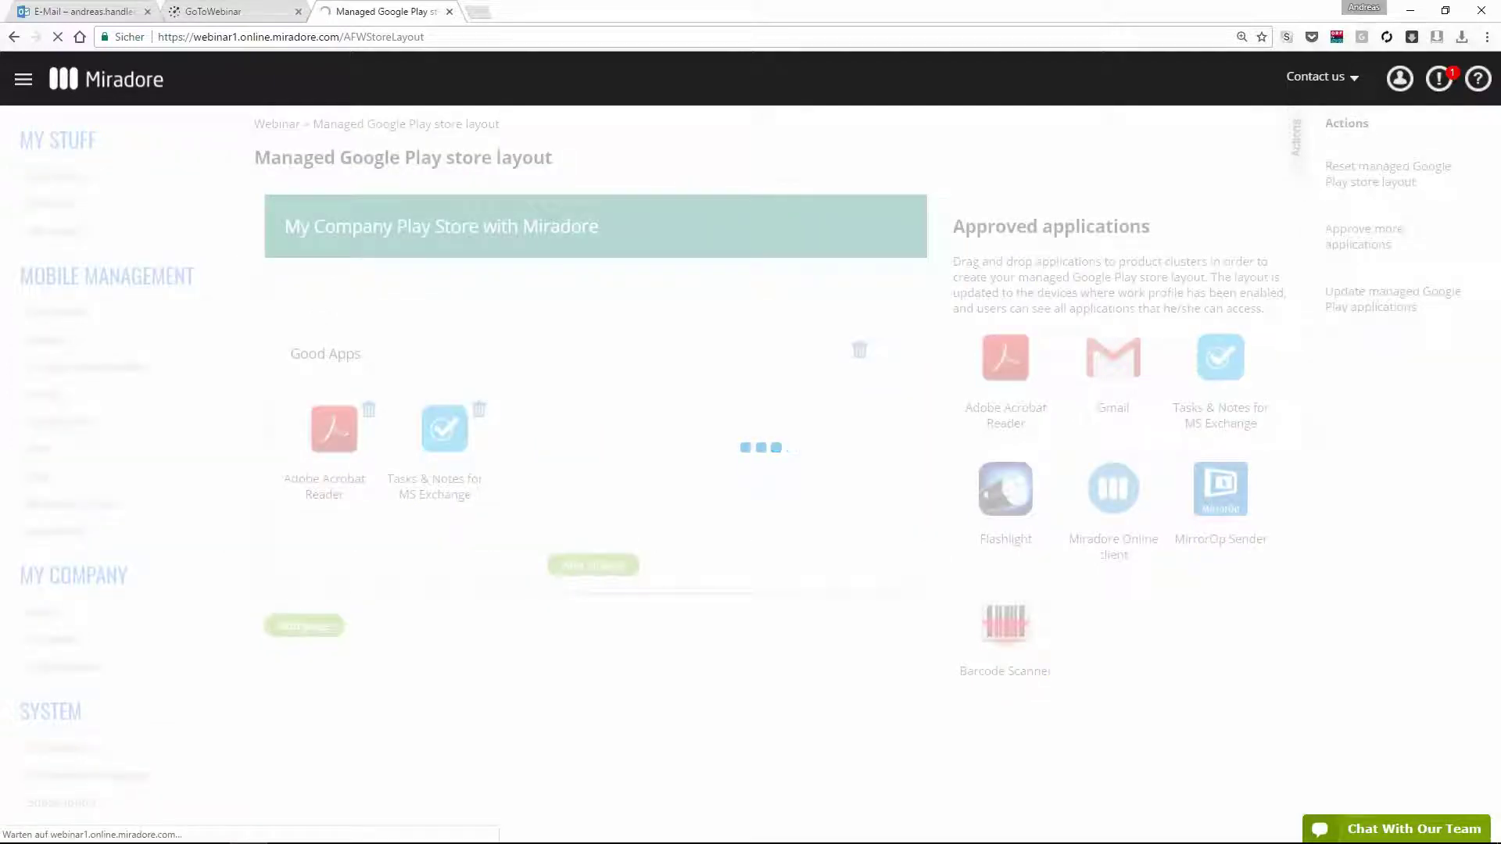